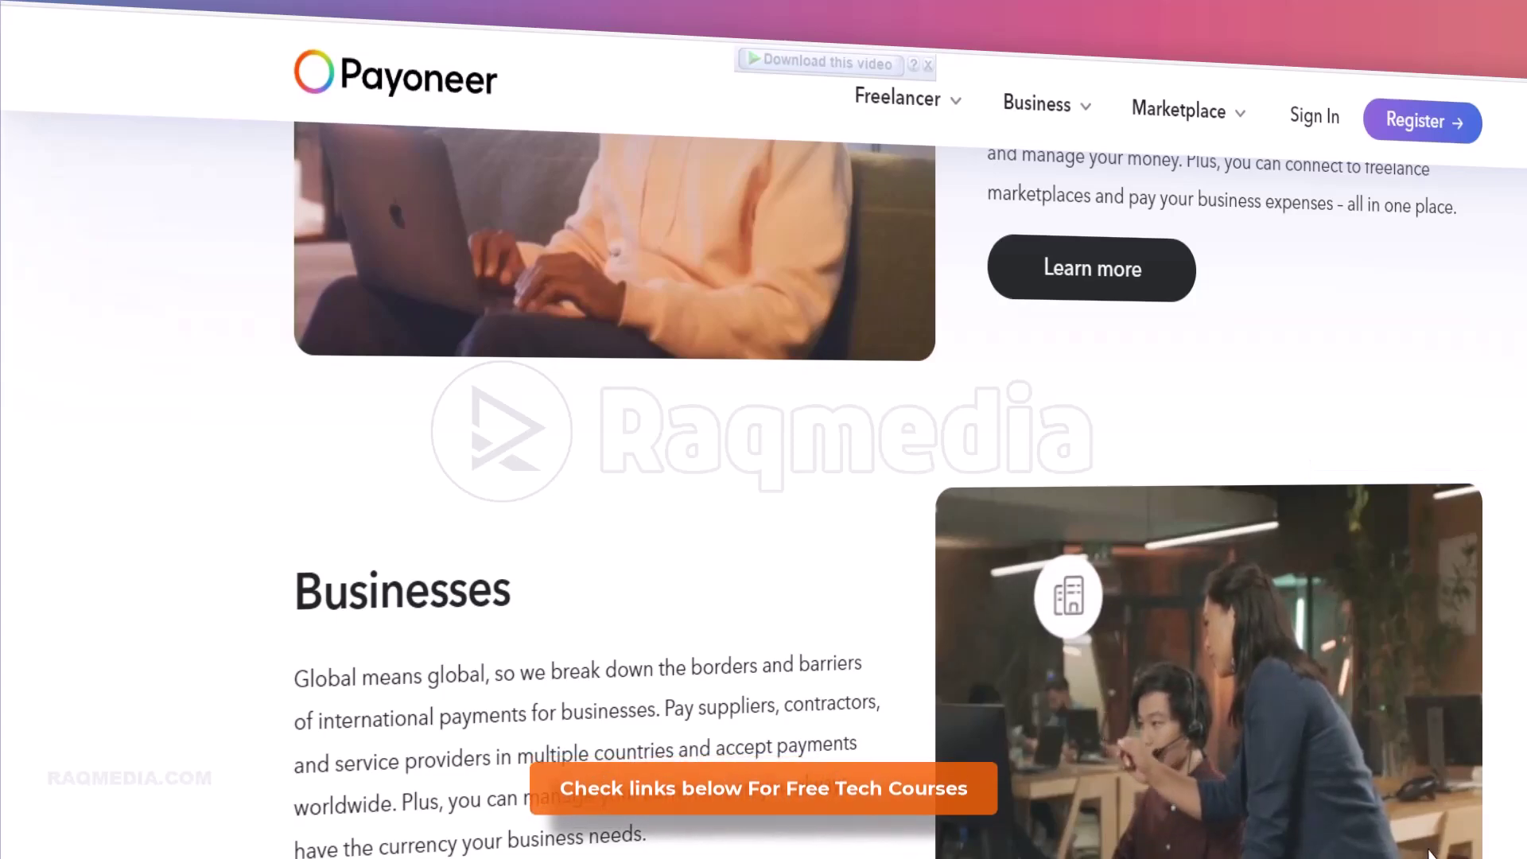
scroll(1375, 536, "down", 4)
scroll(1373, 536, "down", 3)
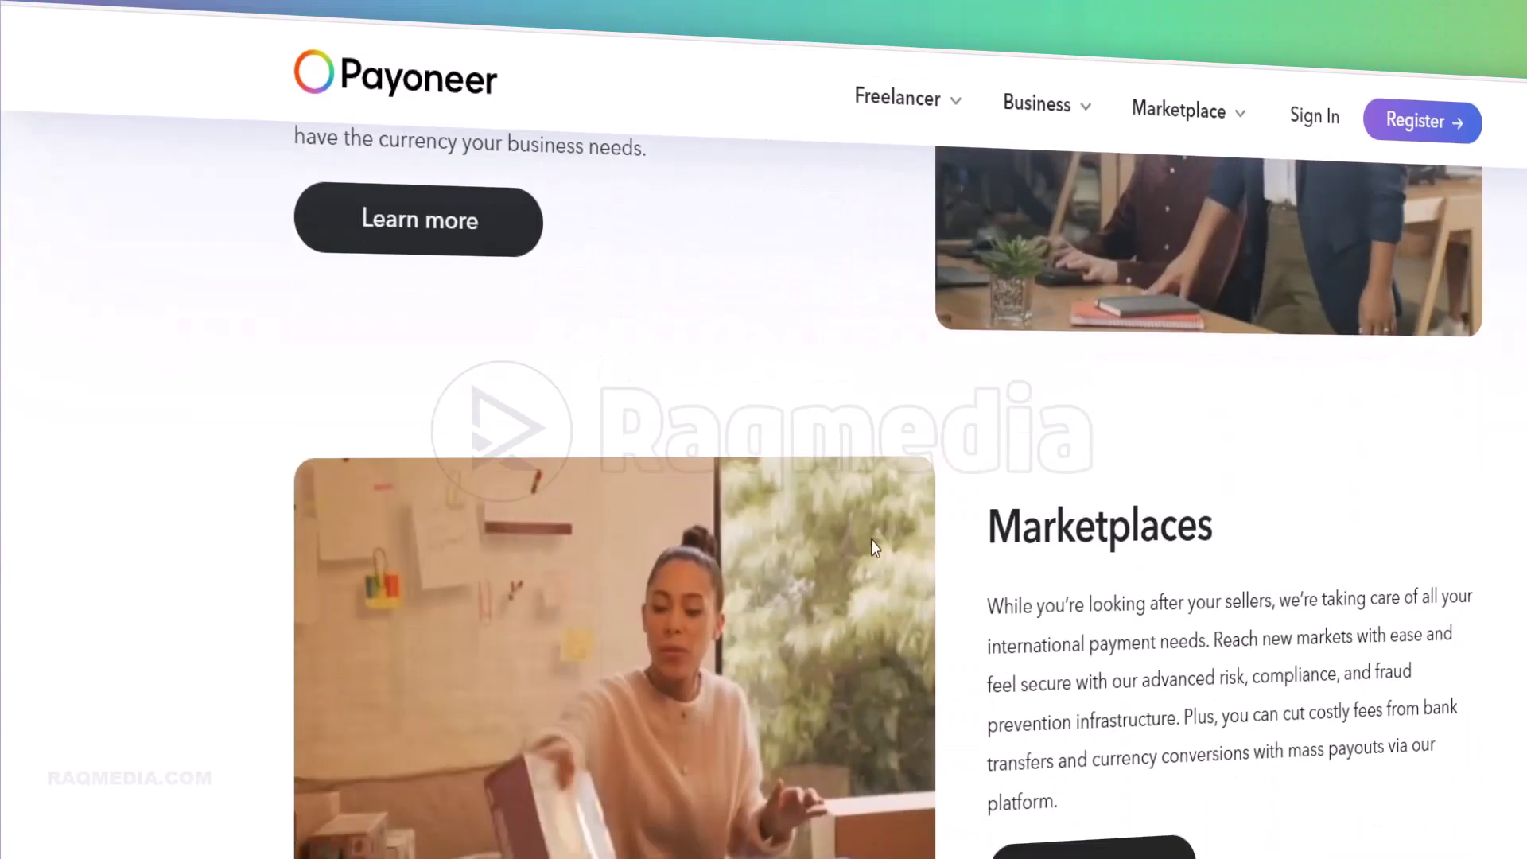
scroll(871, 540, "down", 3)
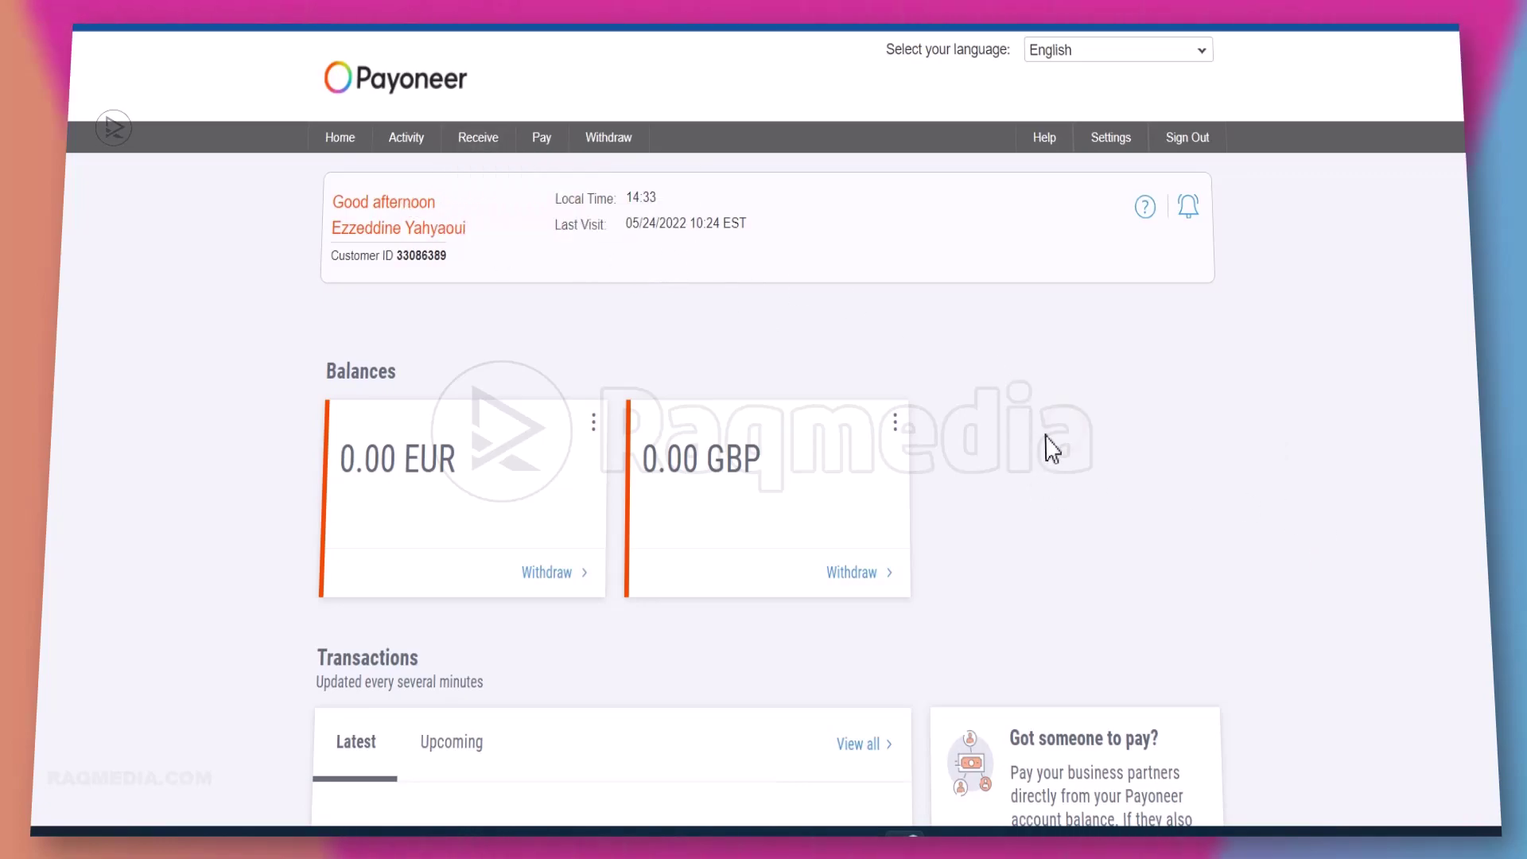
scroll(1259, 524, "down", 1)
scroll(1259, 525, "down", 3)
scroll(1261, 521, "down", 1)
scroll(1264, 522, "down", 2)
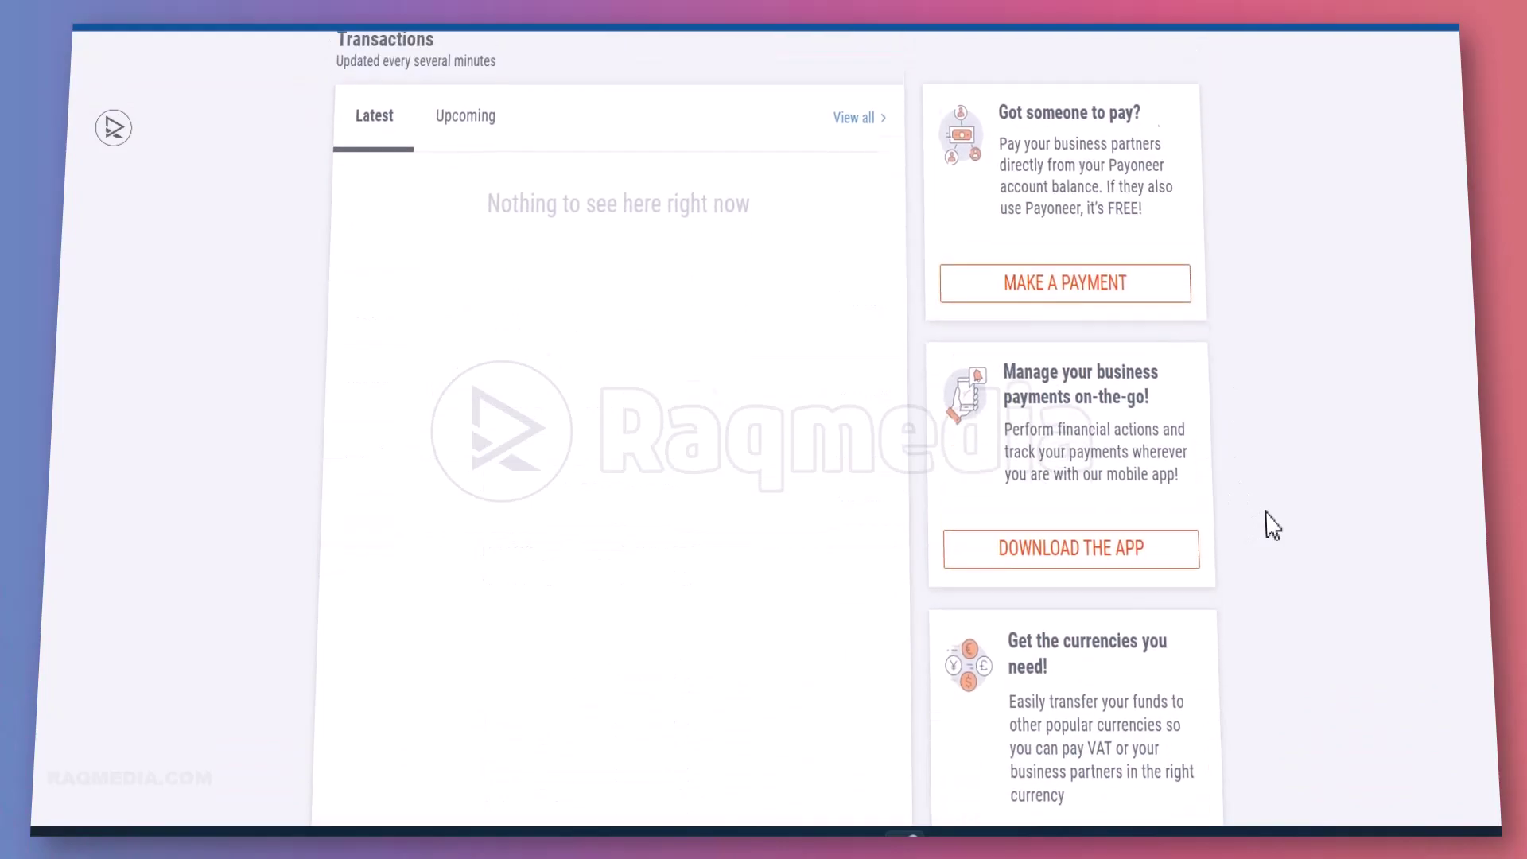
scroll(1267, 524, "up", 4)
scroll(1270, 525, "down", 1)
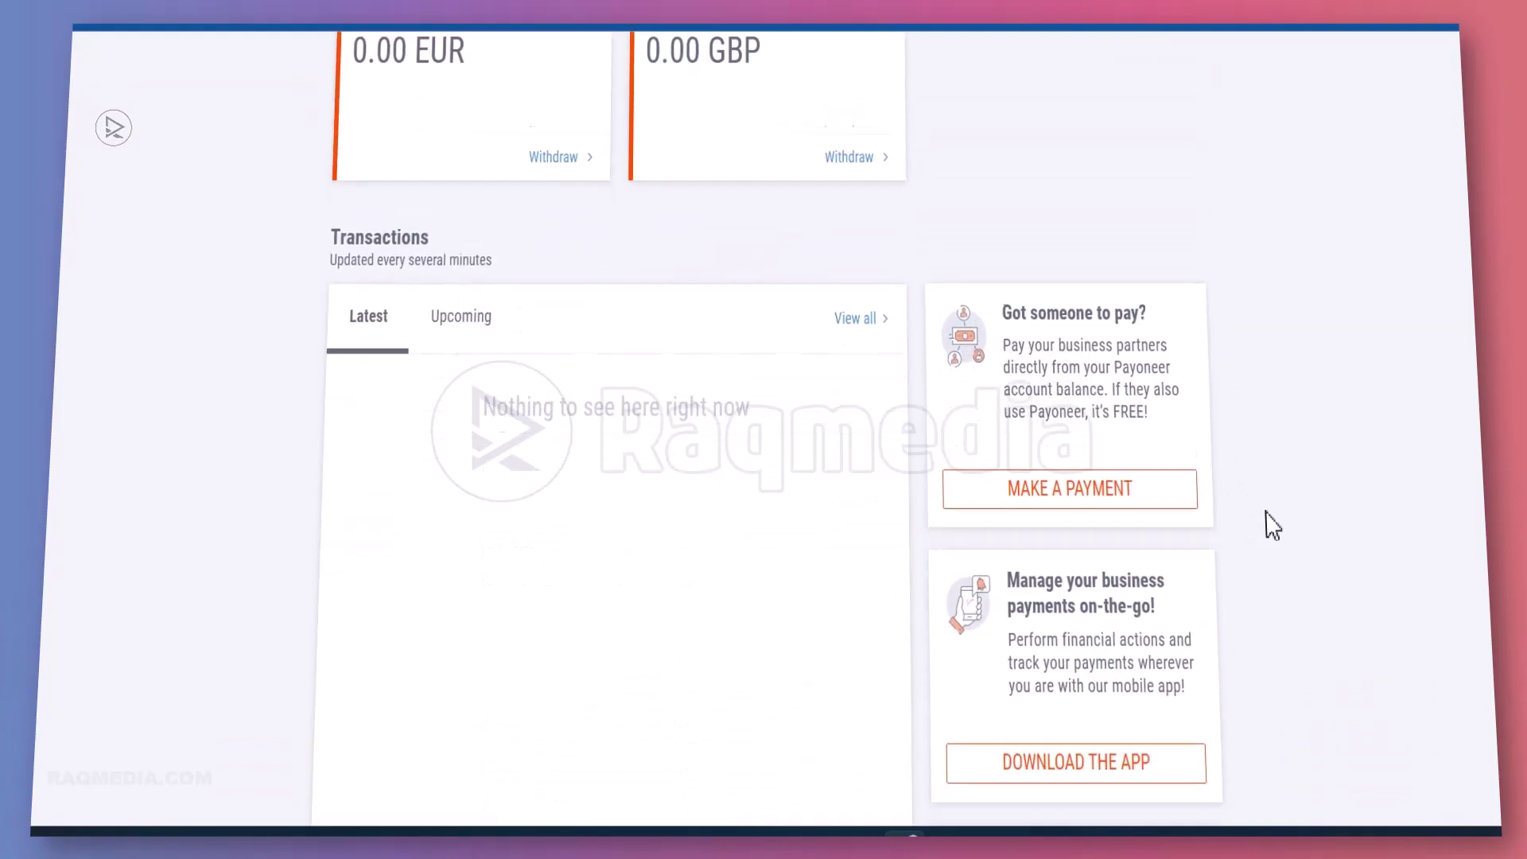
scroll(1268, 521, "down", 2)
scroll(1268, 522, "down", 2)
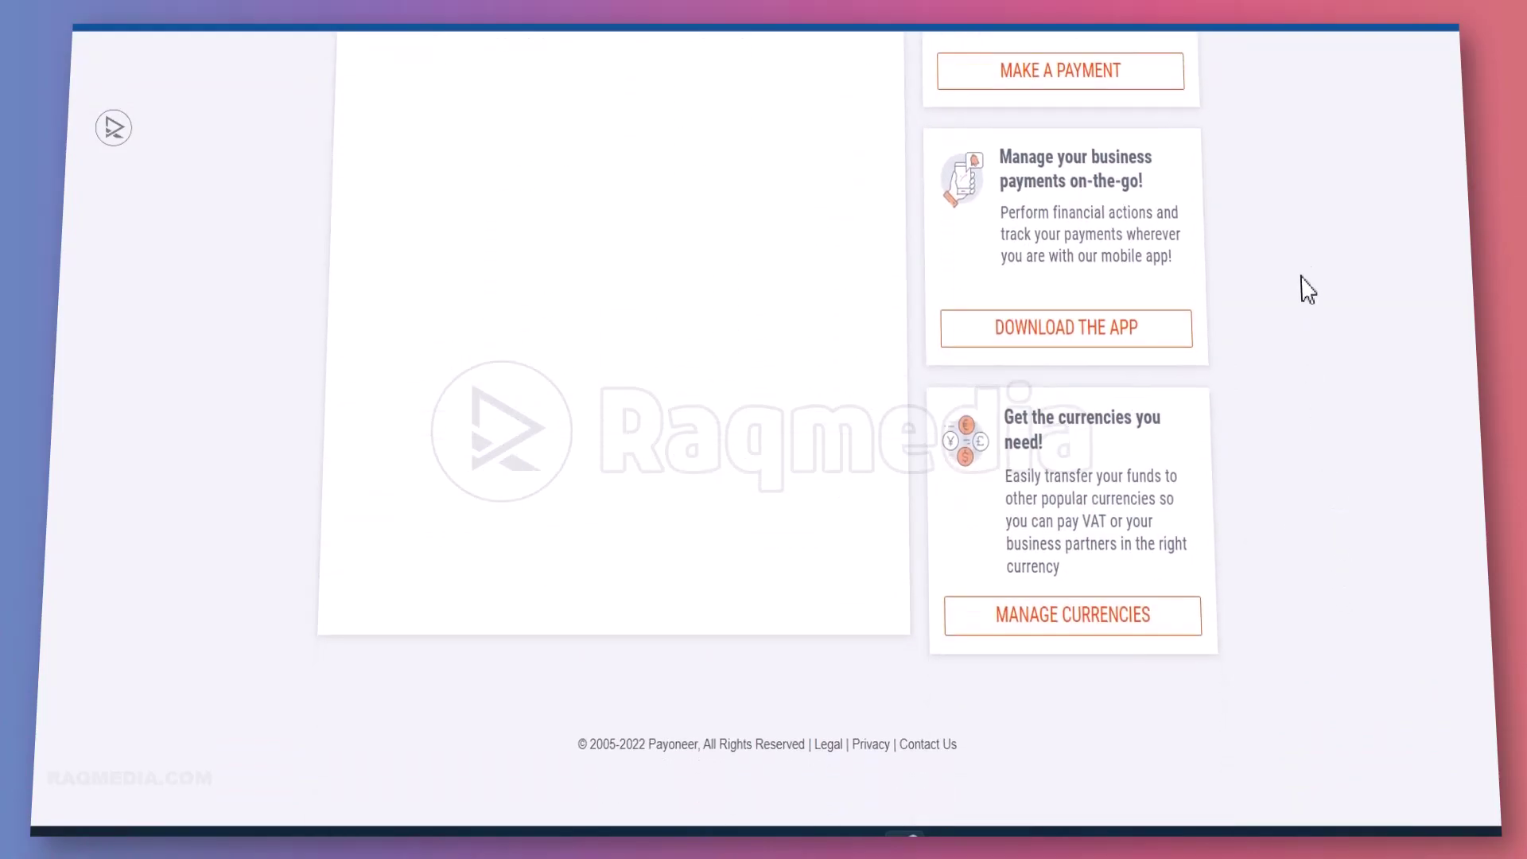
left_click_drag(1009, 419, 1077, 437)
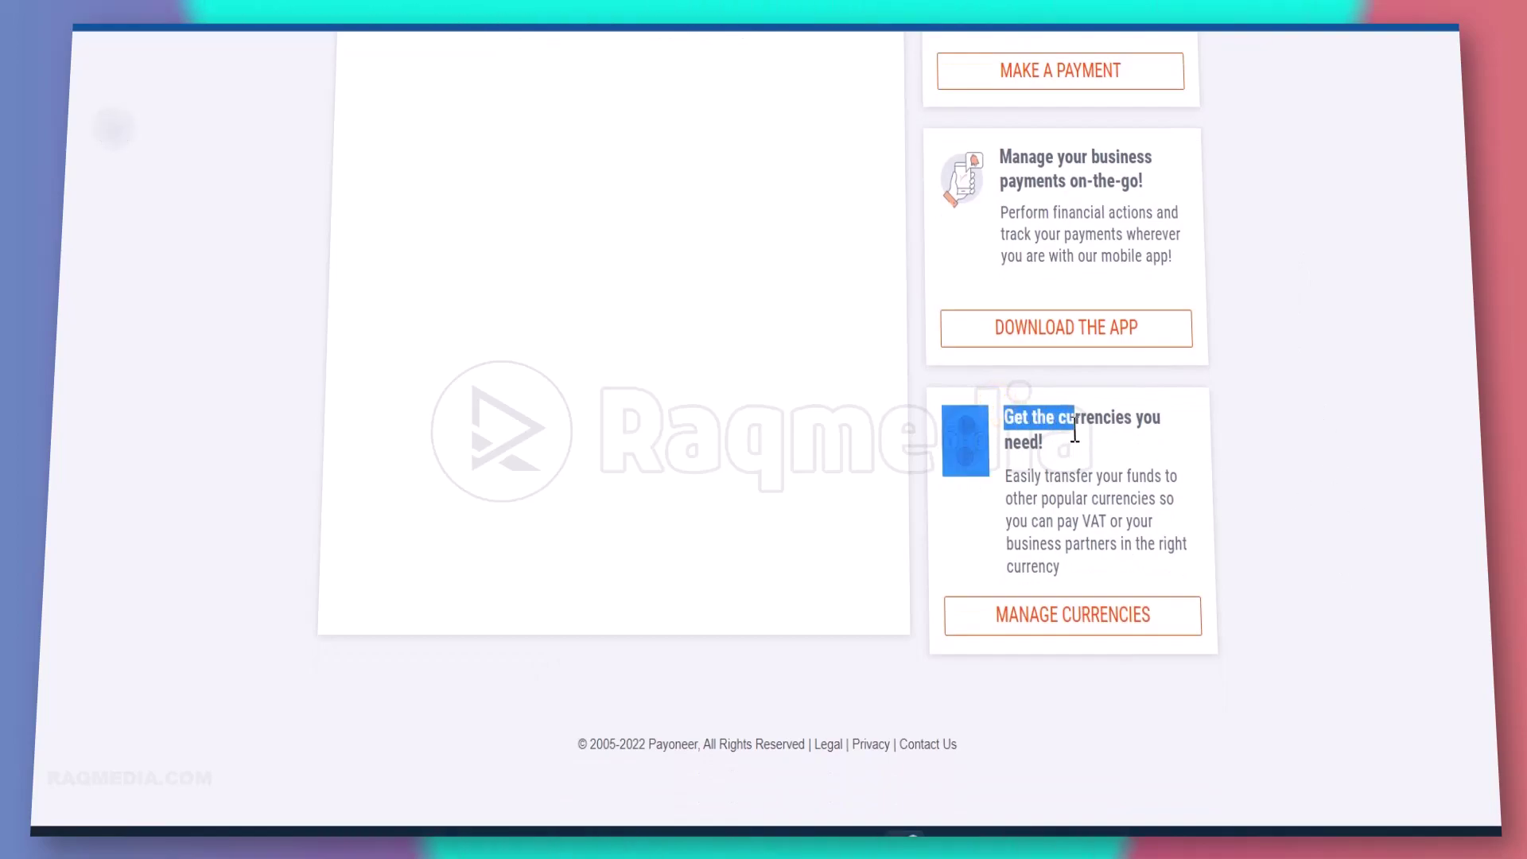
left_click(1295, 443)
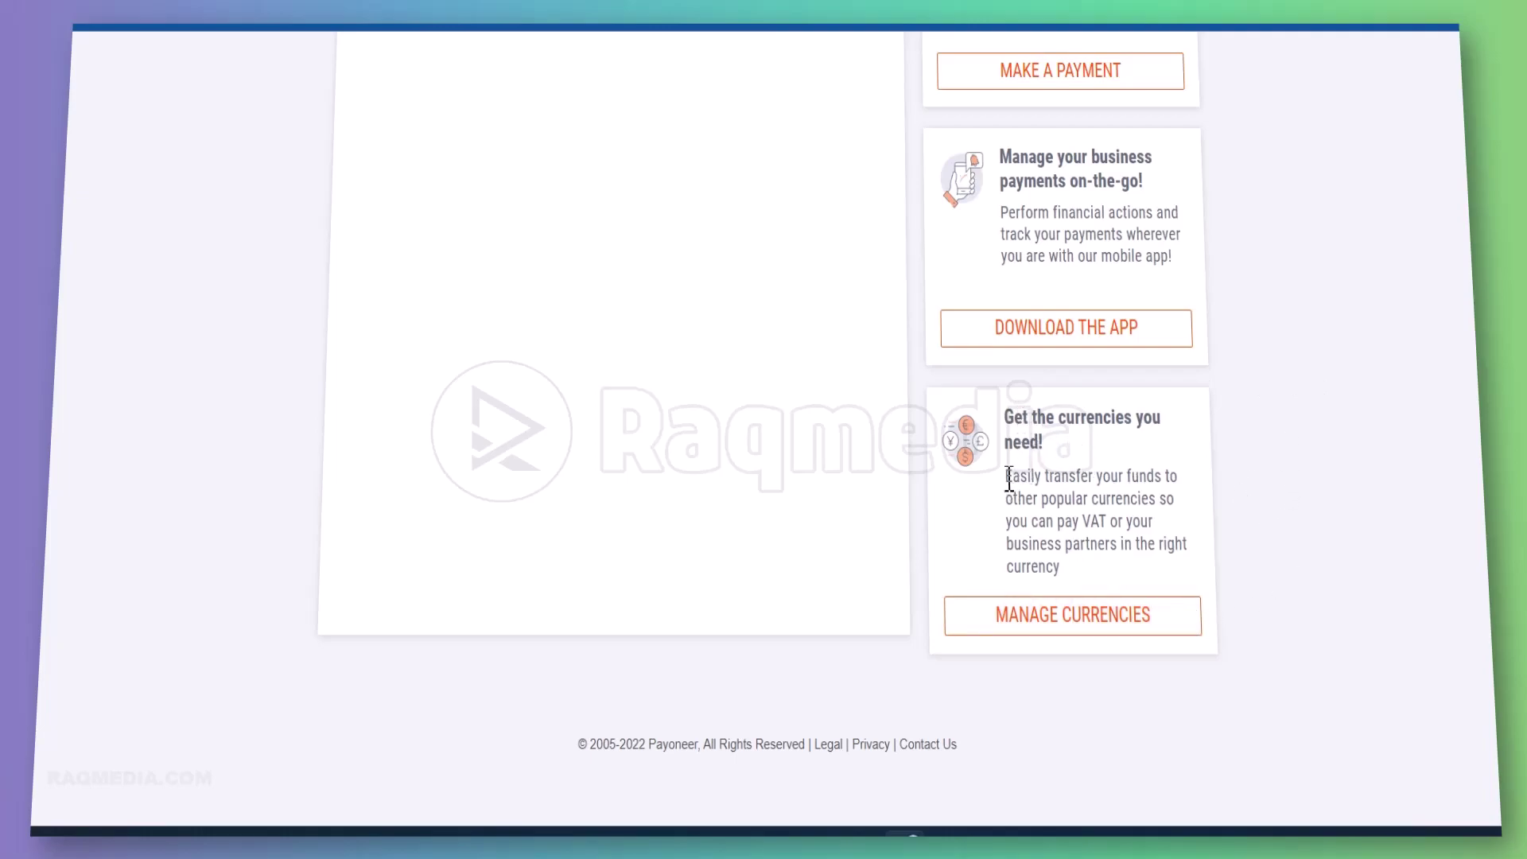
left_click_drag(1004, 414, 1152, 562)
left_click(1217, 457)
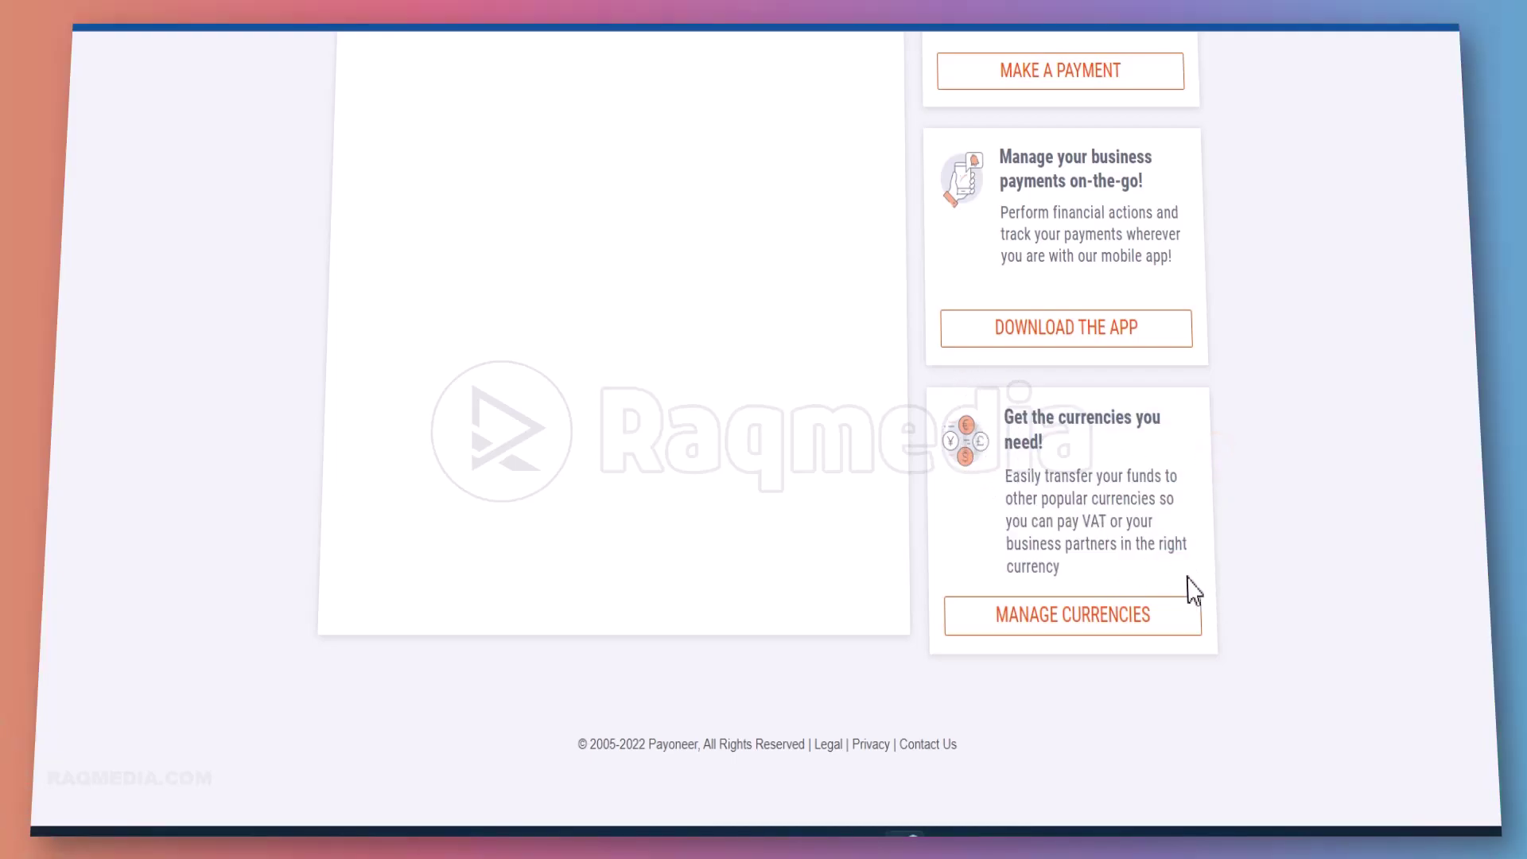
left_click(1145, 614)
scroll(1278, 580, "up", 3)
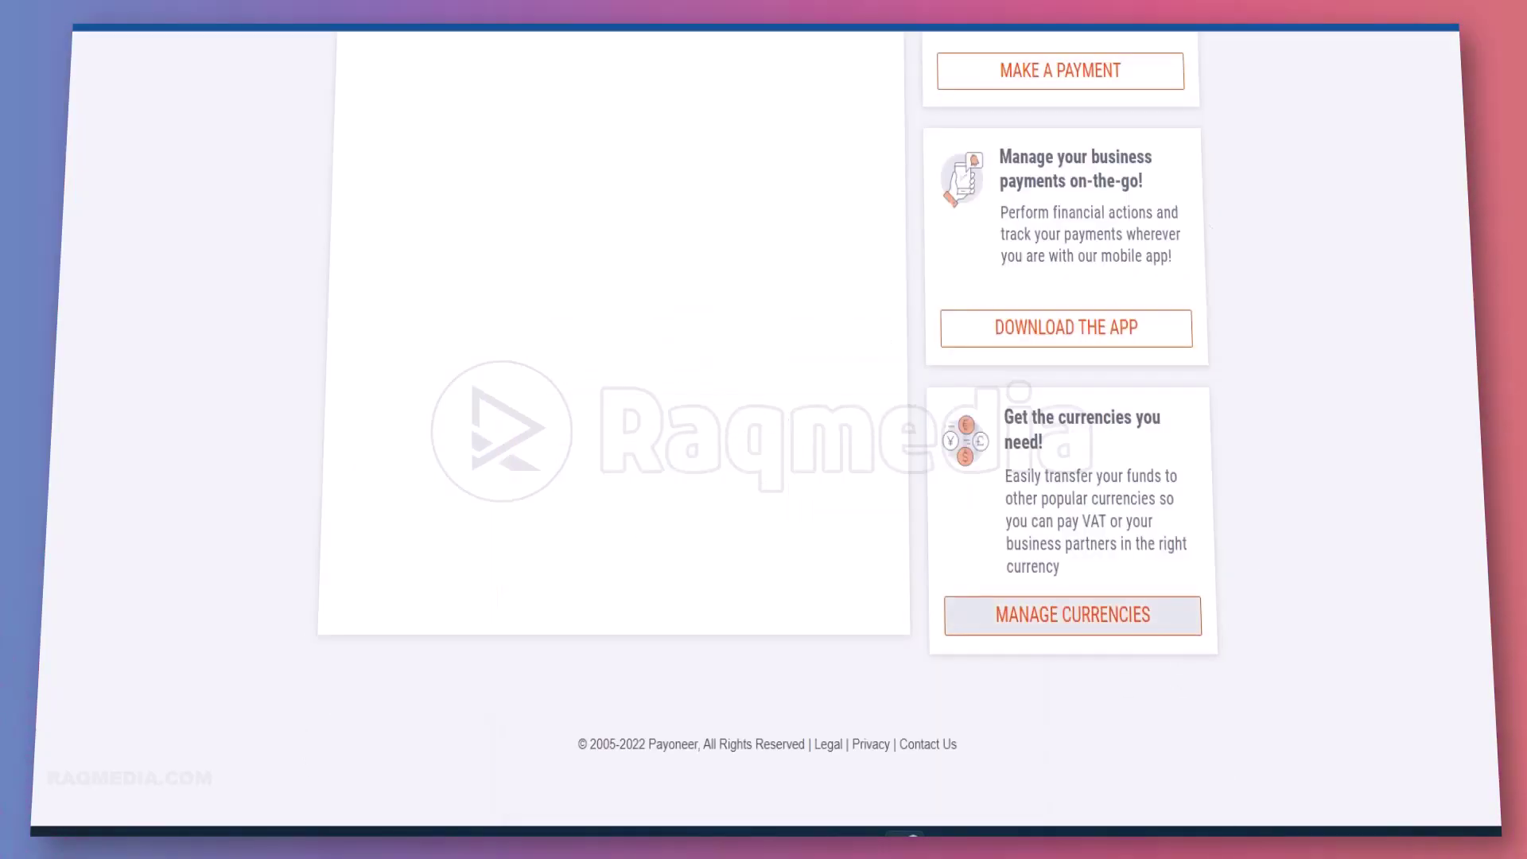
scroll(1422, 654, "up", 1)
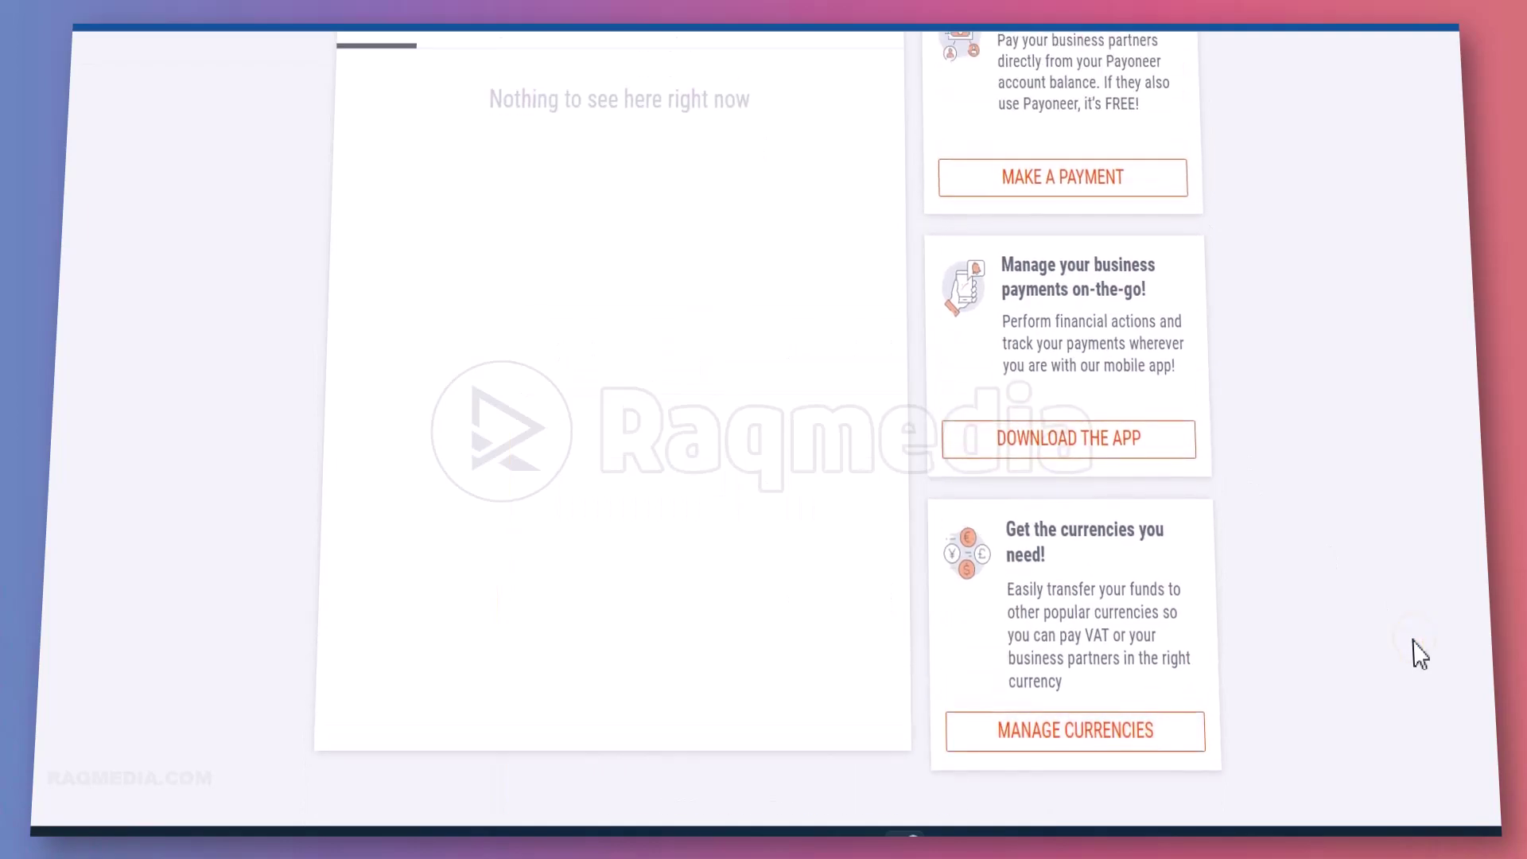
scroll(1420, 654, "up", 1)
scroll(1387, 670, "up", 1)
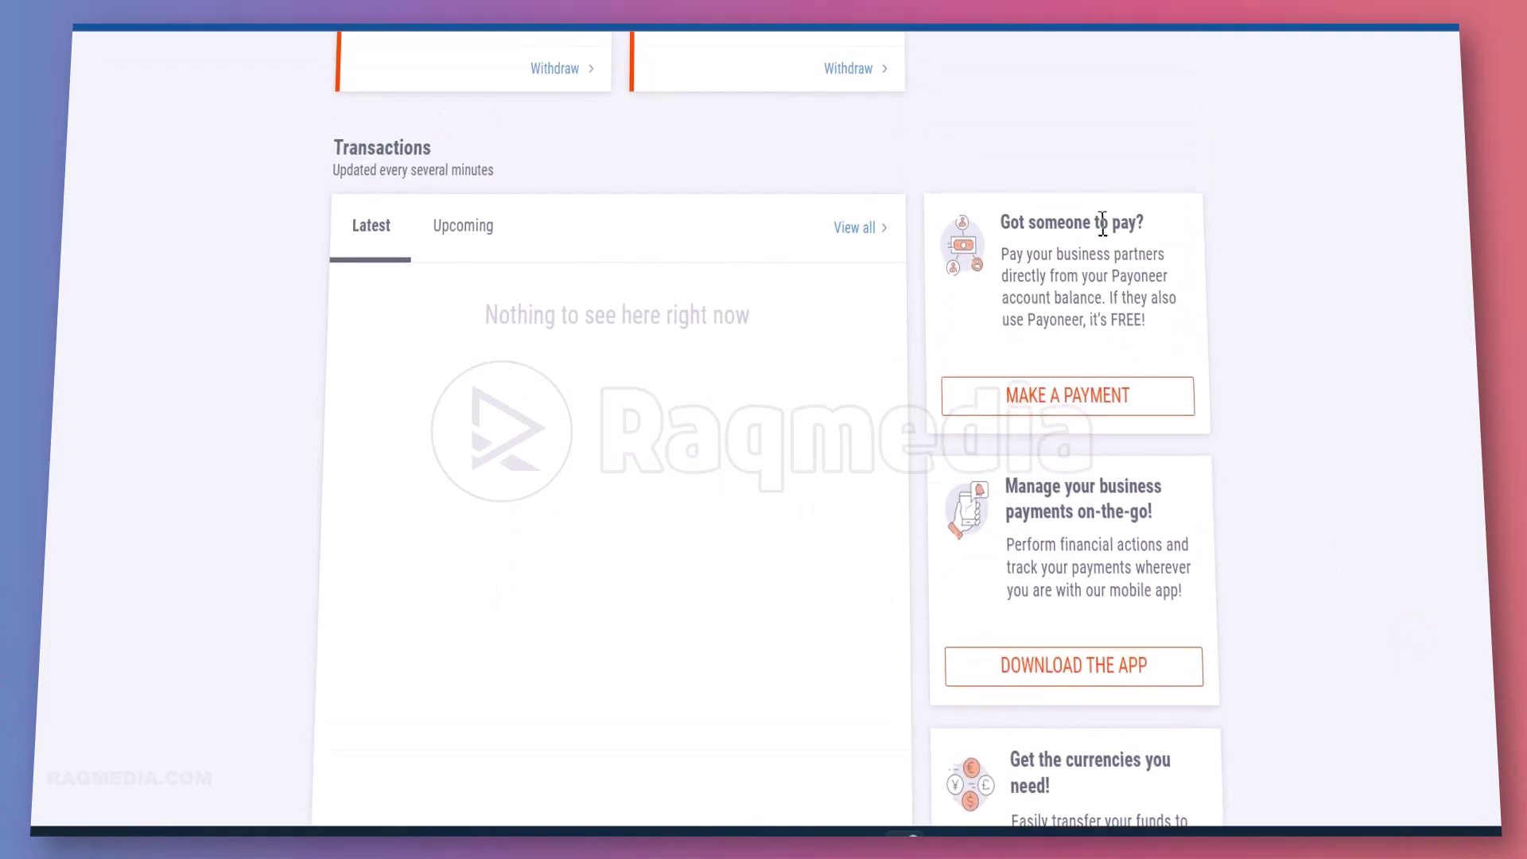
scroll(1119, 526, "down", 1)
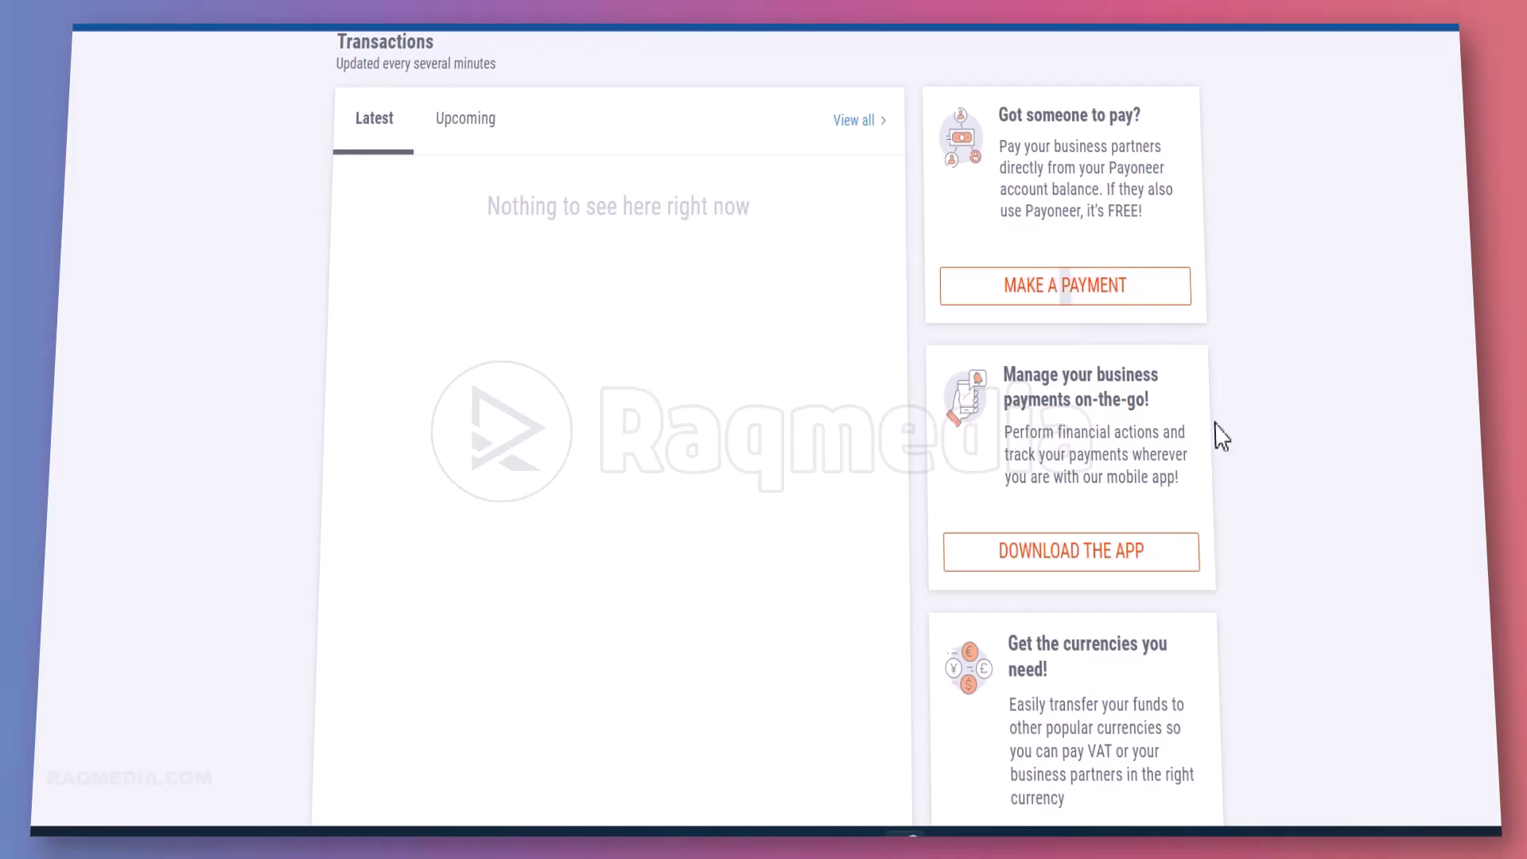
scroll(1288, 501, "up", 5)
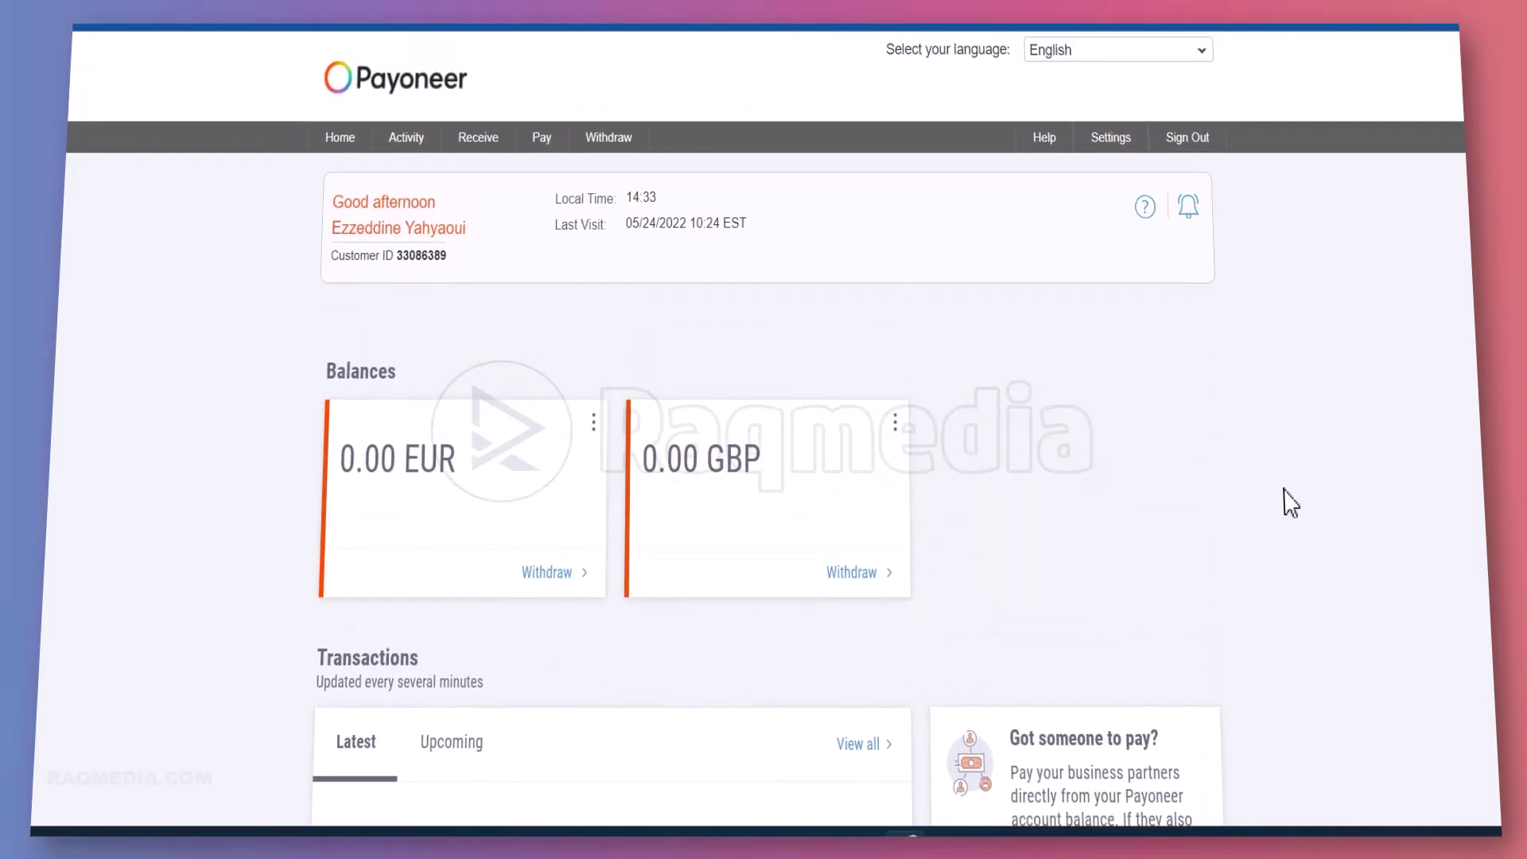
scroll(1288, 502, "down", 4)
scroll(1281, 532, "down", 3)
scroll(1295, 532, "up", 2)
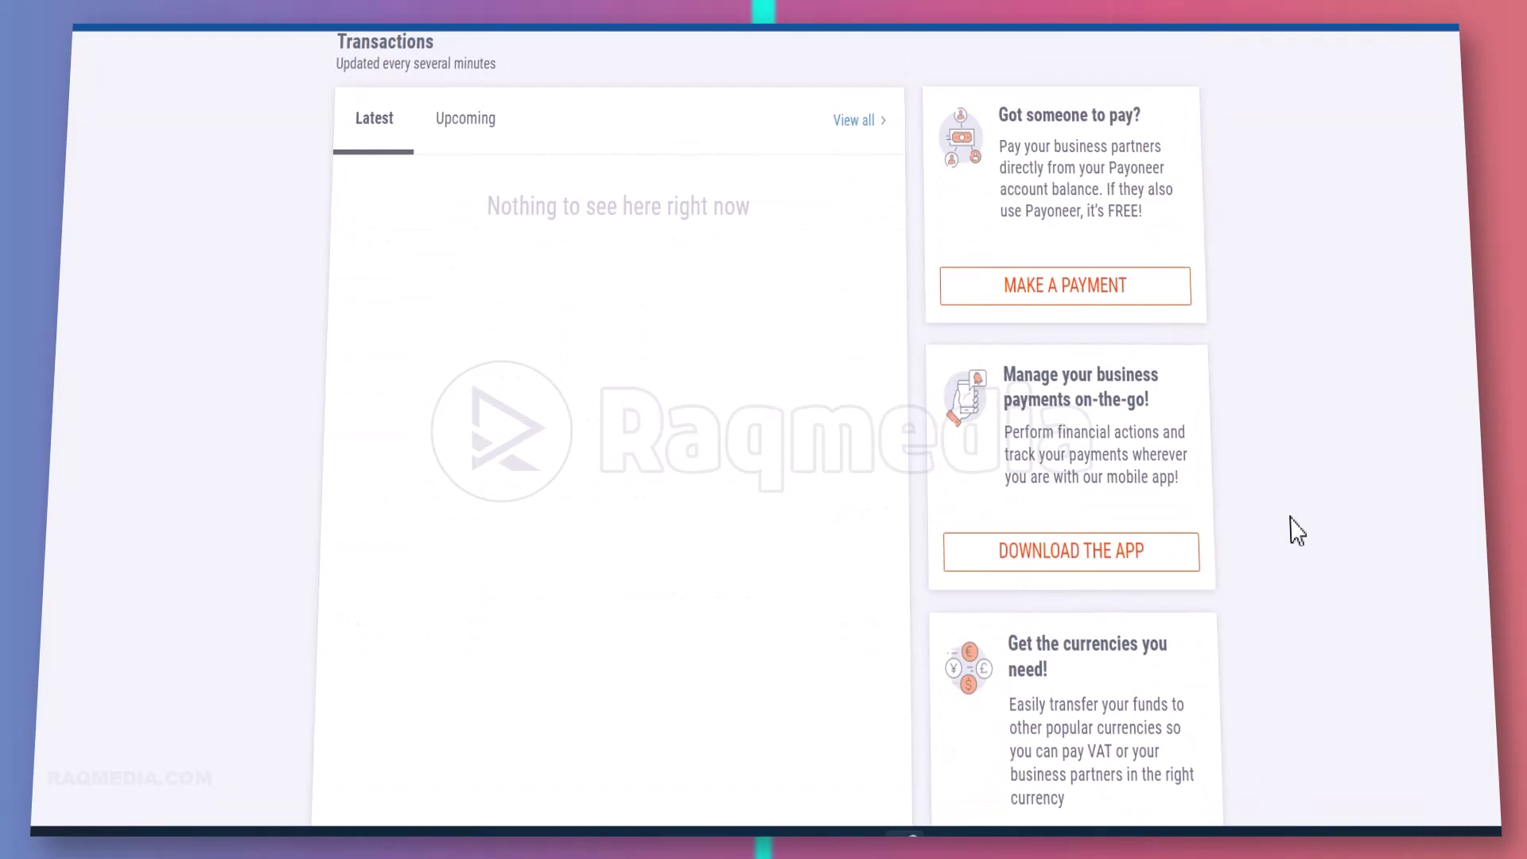
scroll(1297, 530, "up", 3)
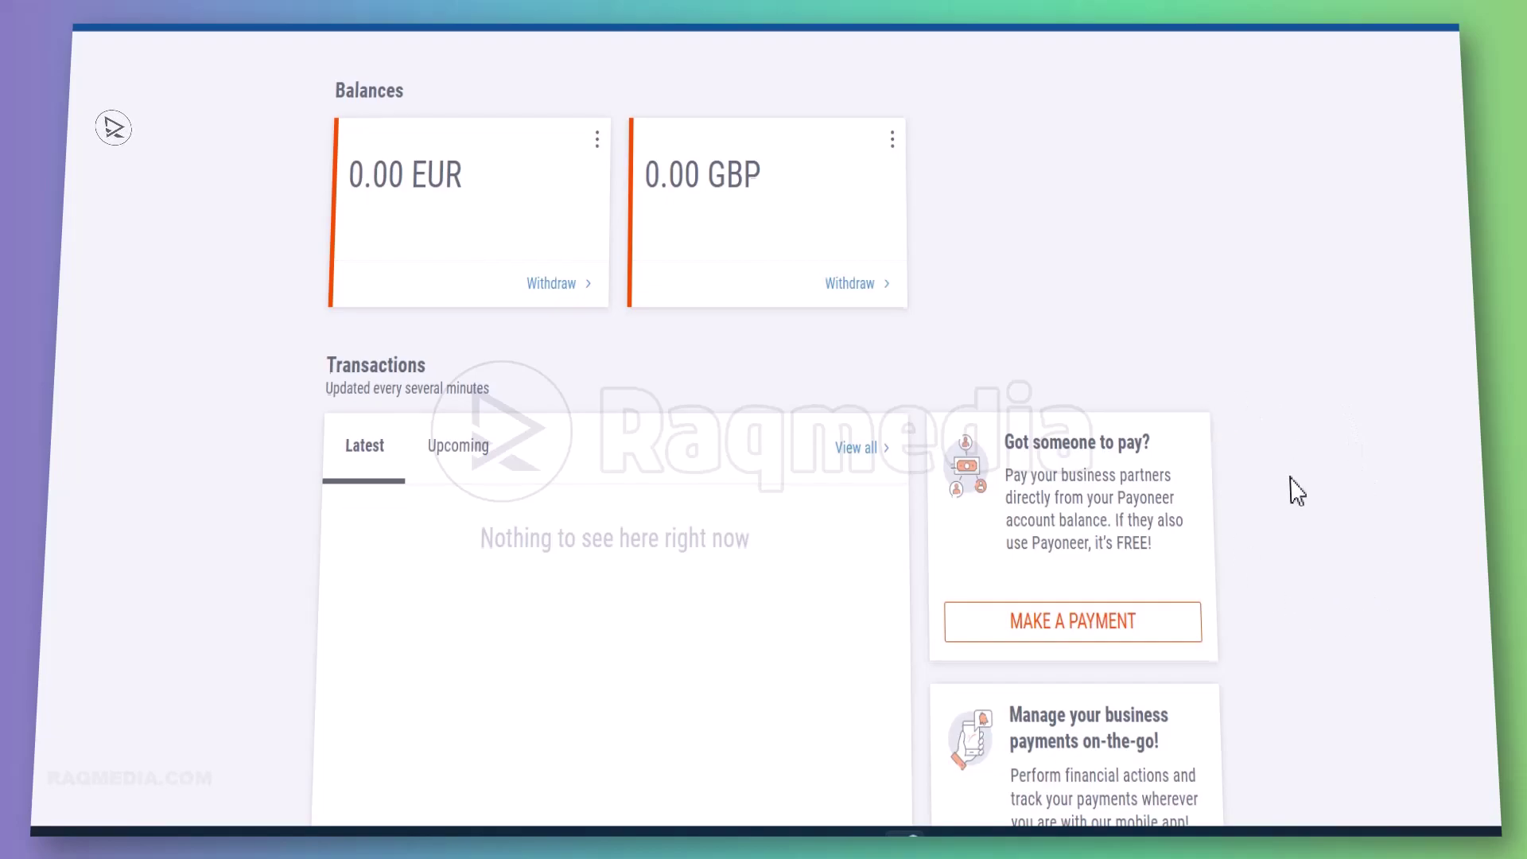
scroll(1295, 491, "up", 2)
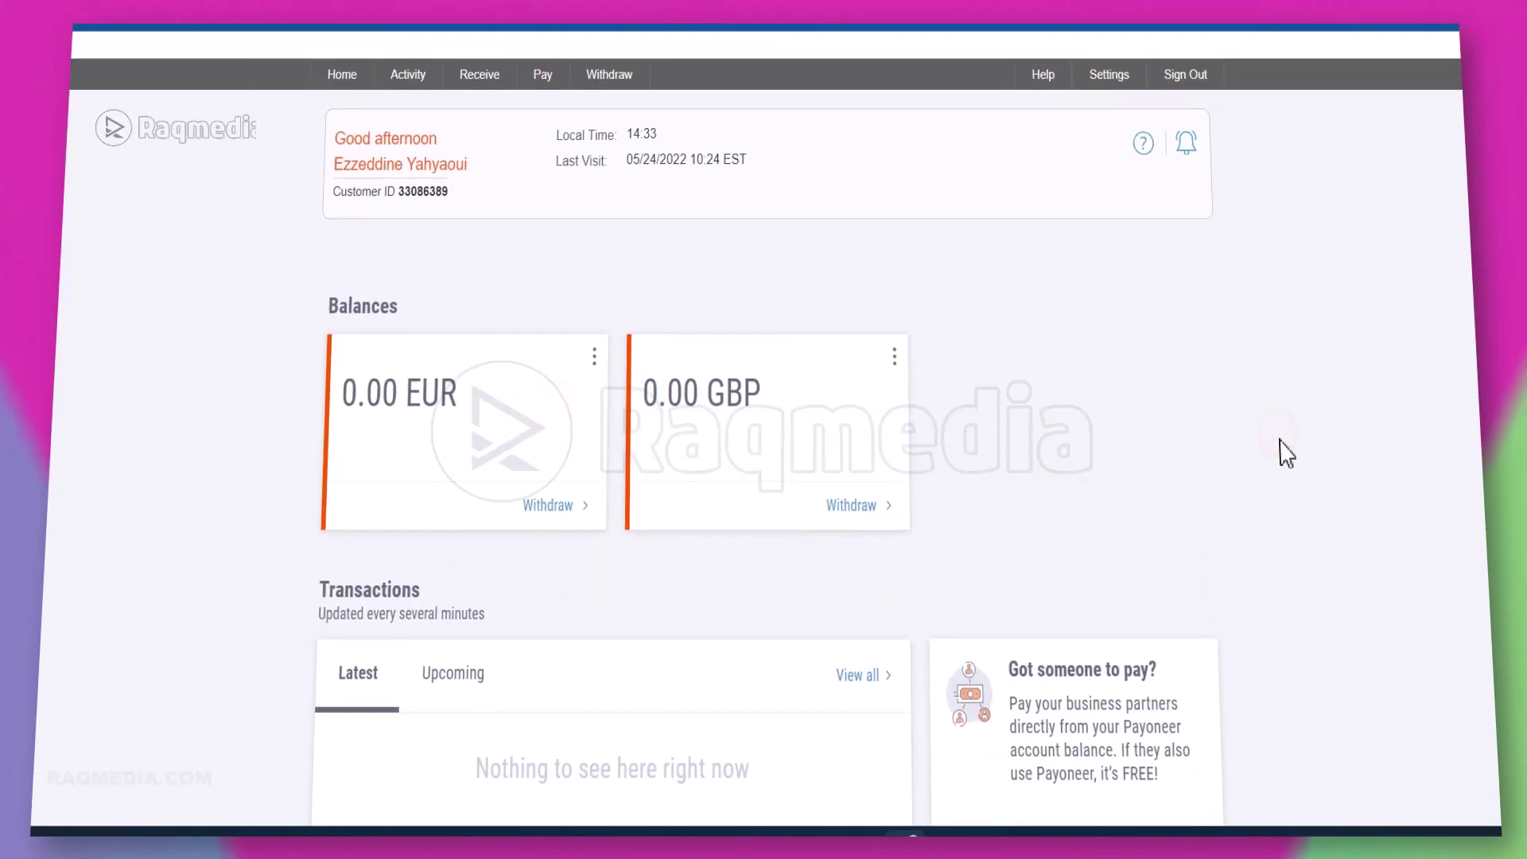
scroll(1281, 449, "up", 1)
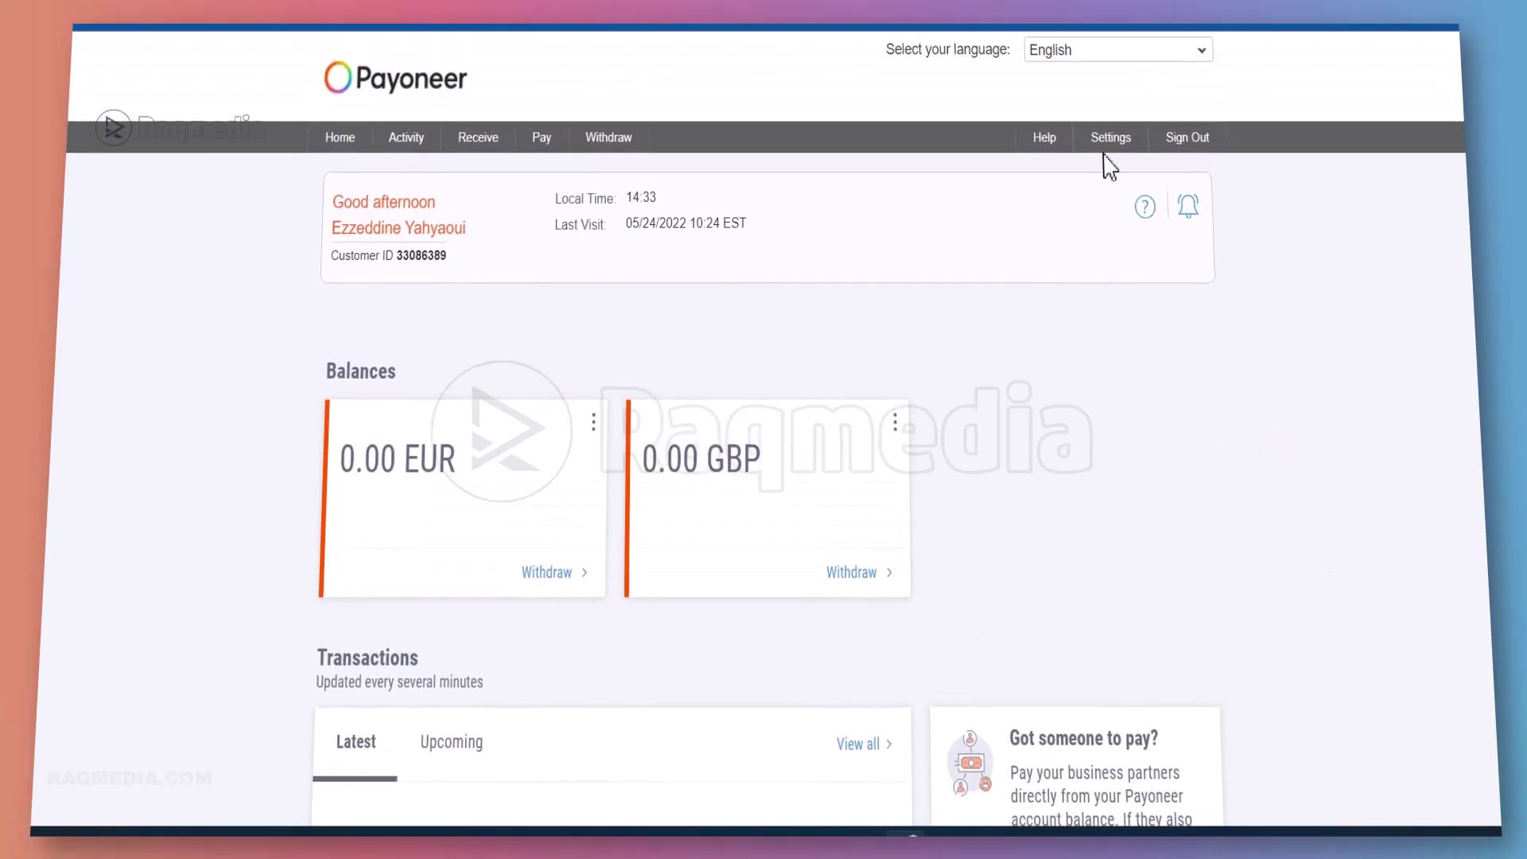
mouse_move(1108, 75)
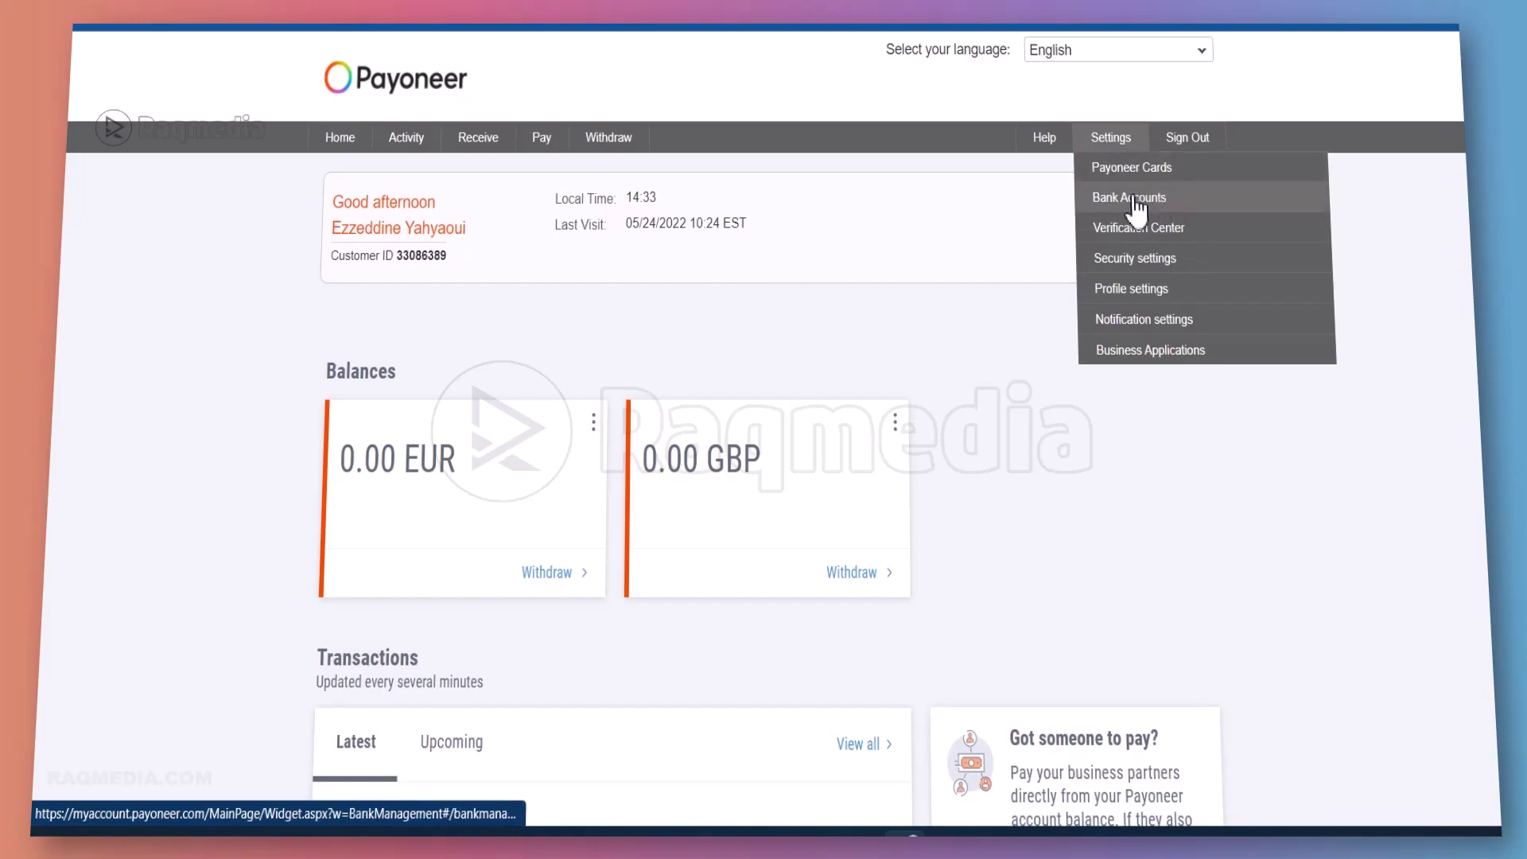
- Go to the Bank Accounts page from the Settings menu
left_click(1324, 258)
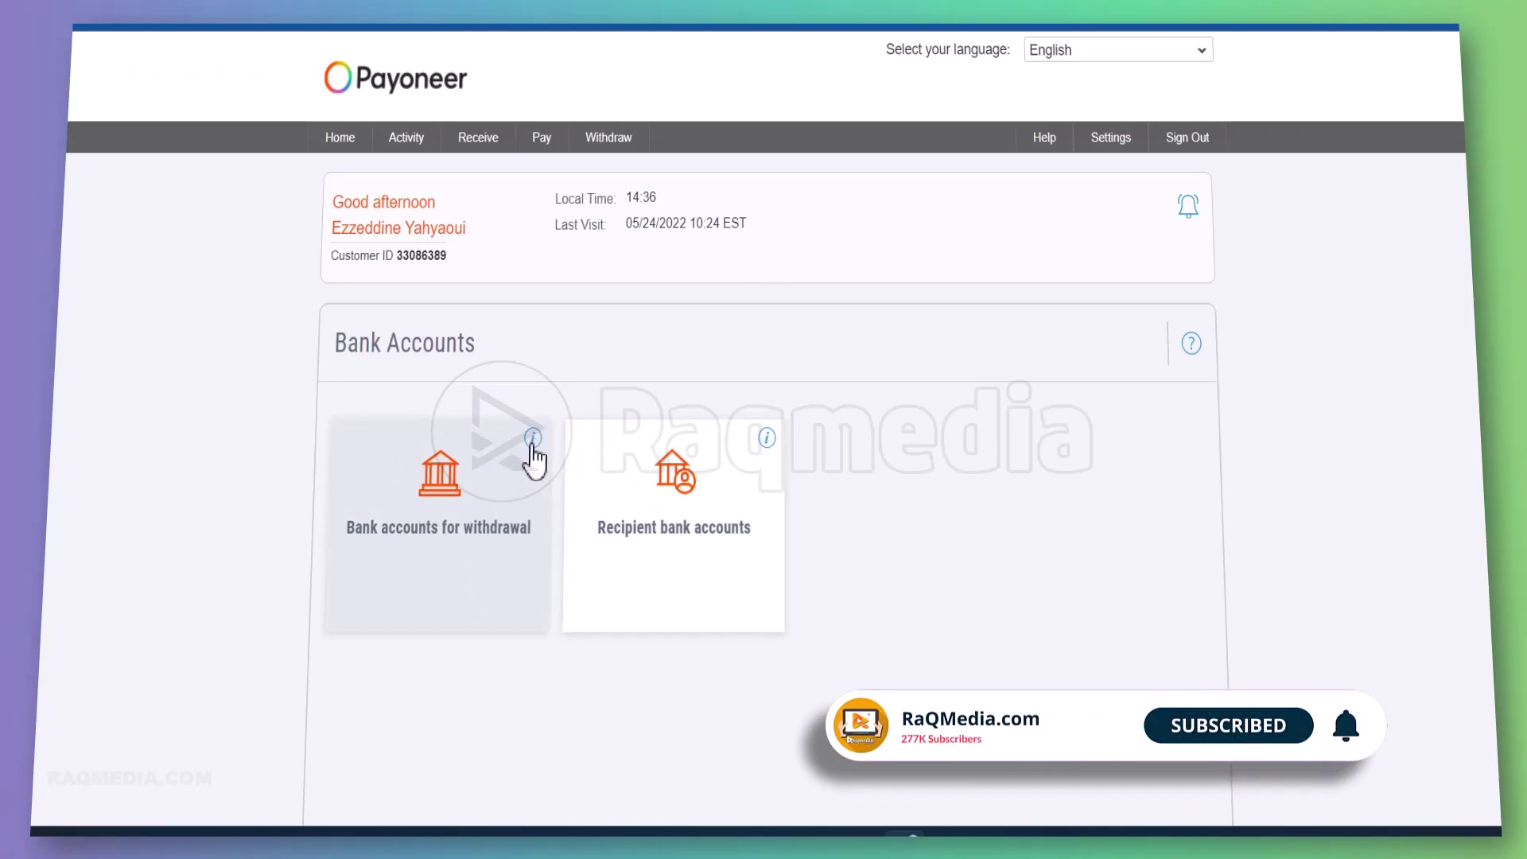
- Add a new bank account under 'Bank accounts for withdrawal' and submit its details
left_click(435, 483)
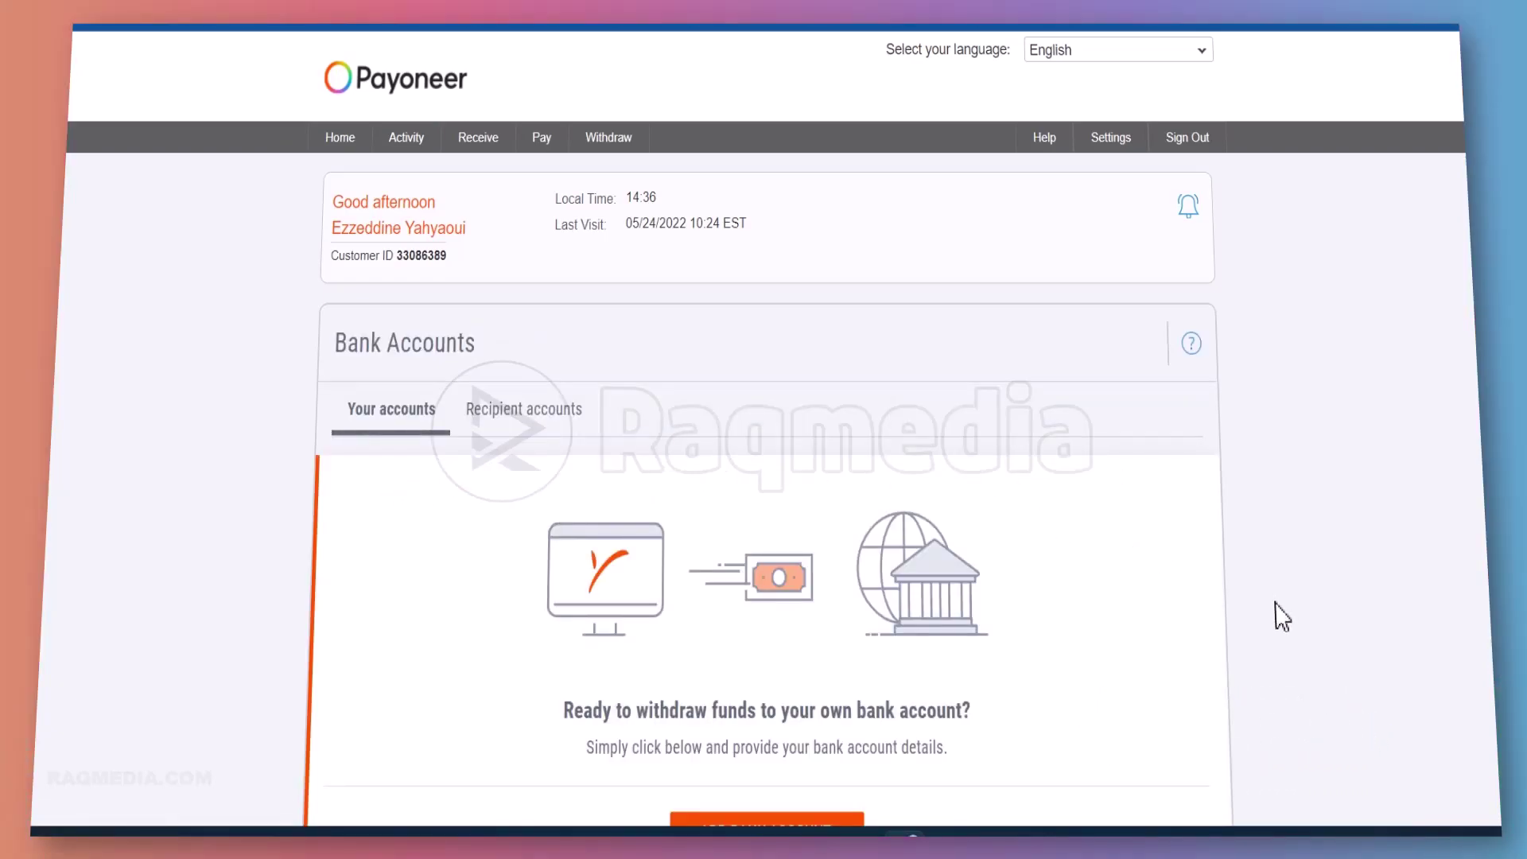
scroll(1283, 617, "down", 1)
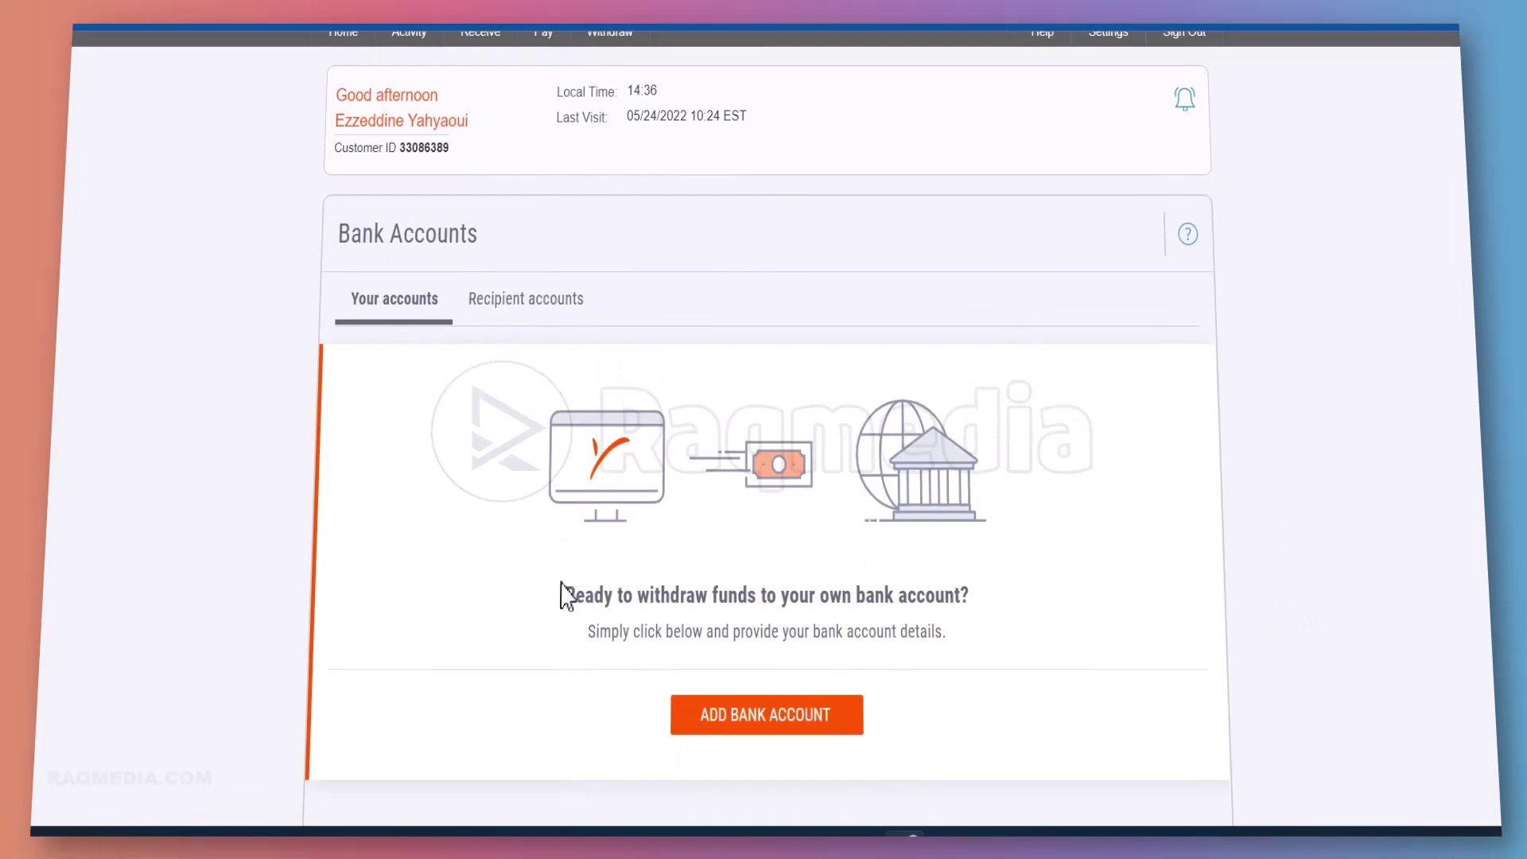
left_click_drag(564, 596, 1055, 606)
left_click(1046, 610)
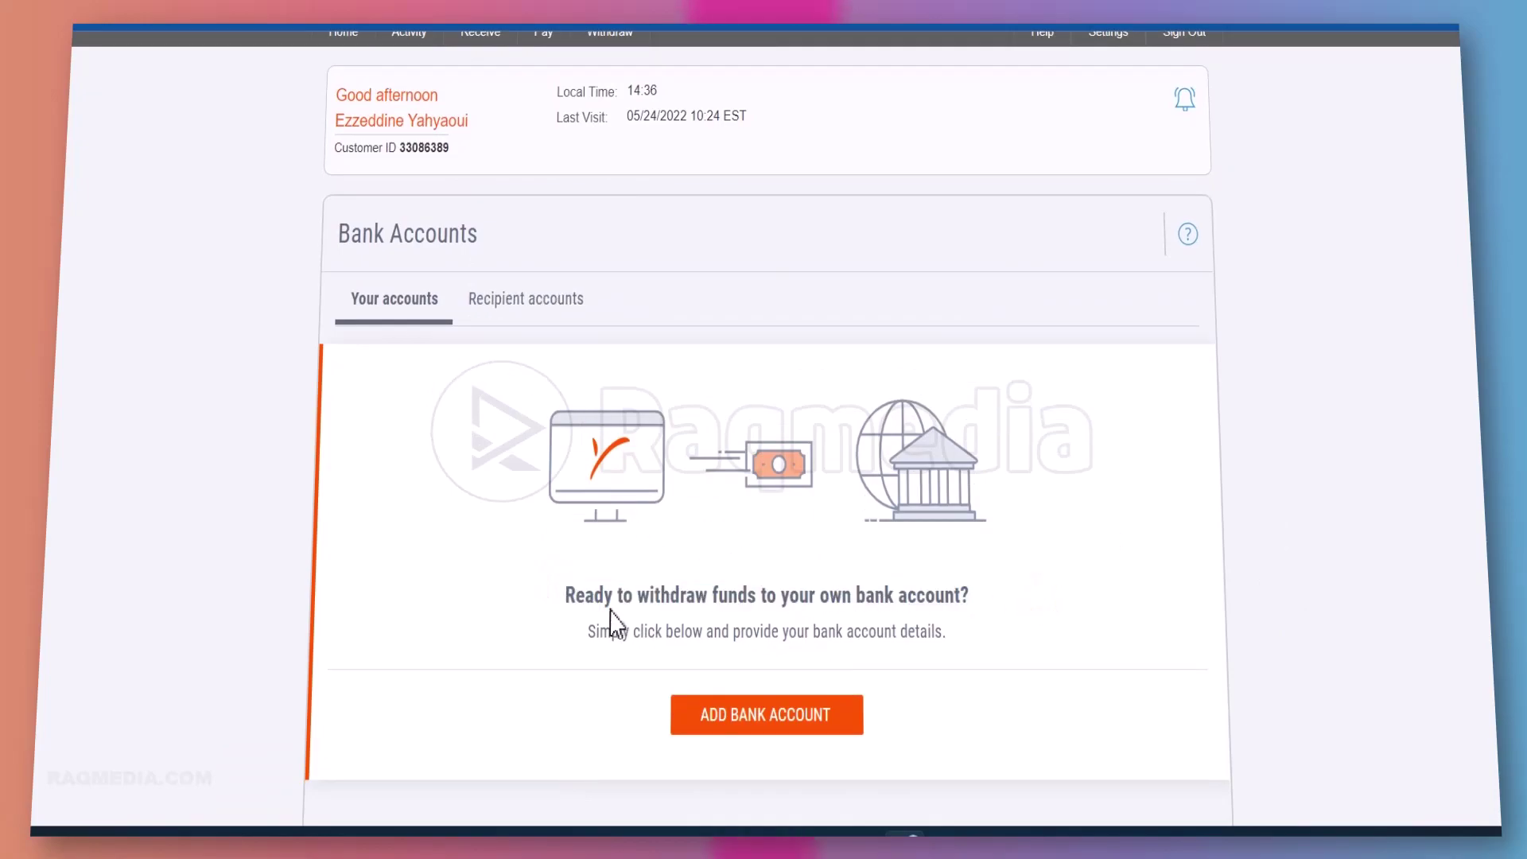
scroll(613, 621, "down", 1)
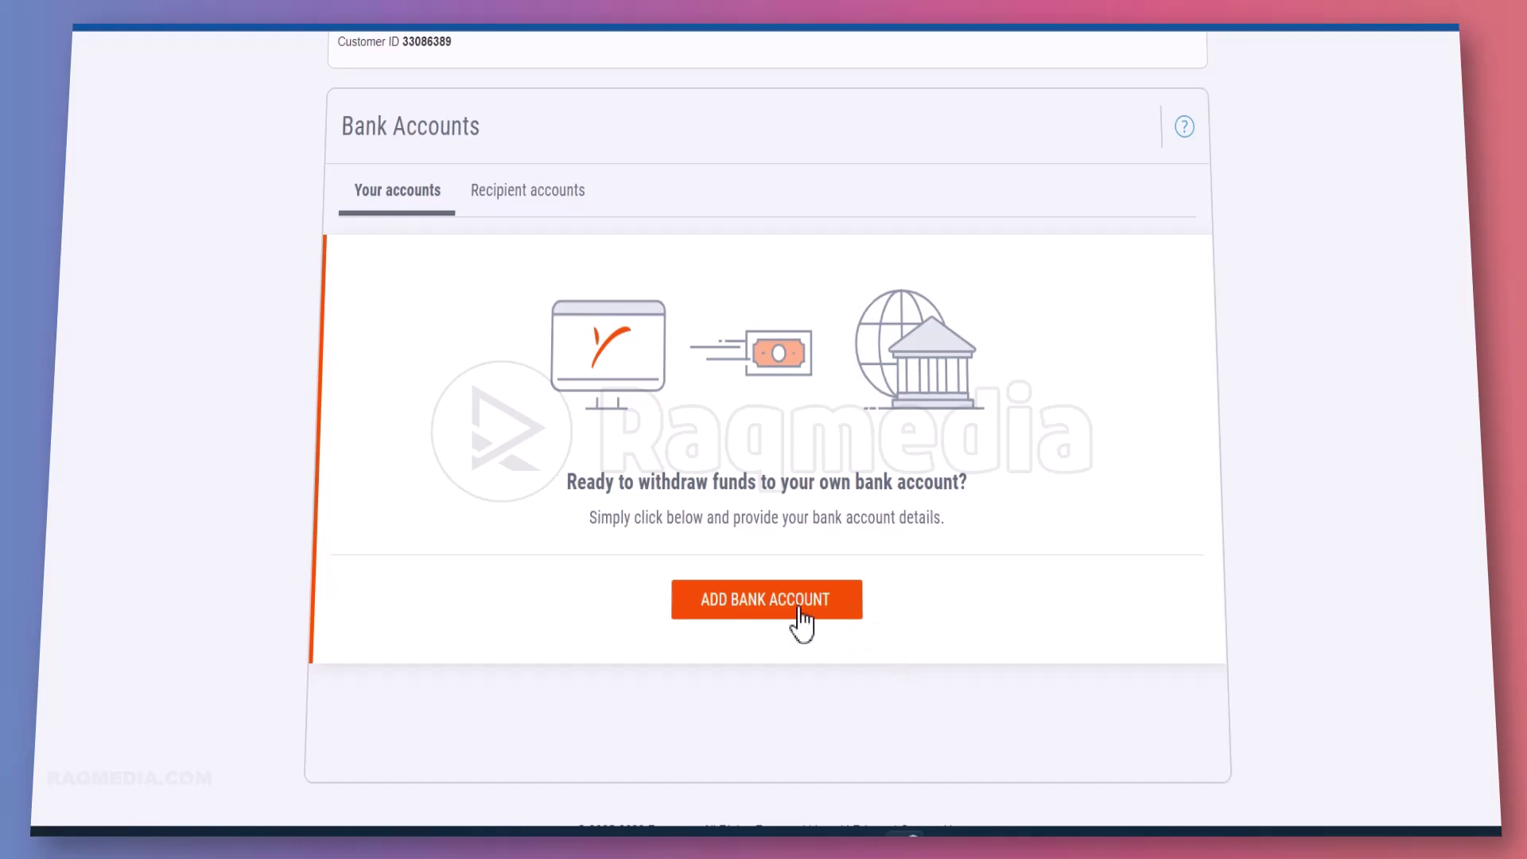
scroll(801, 621, "up", 2)
scroll(915, 671, "down", 1)
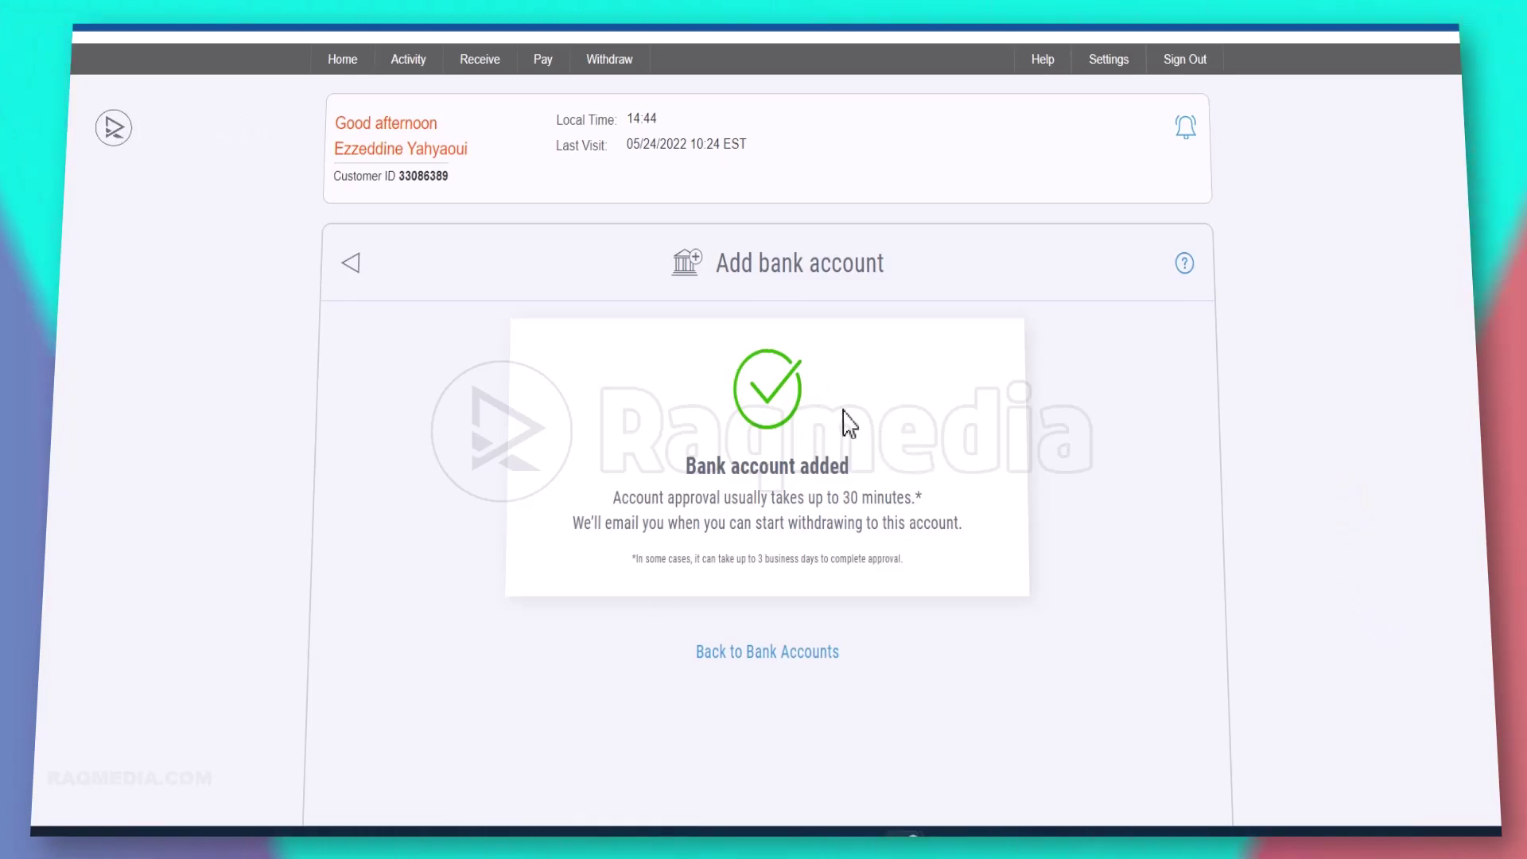
scroll(1333, 648, "up", 1)
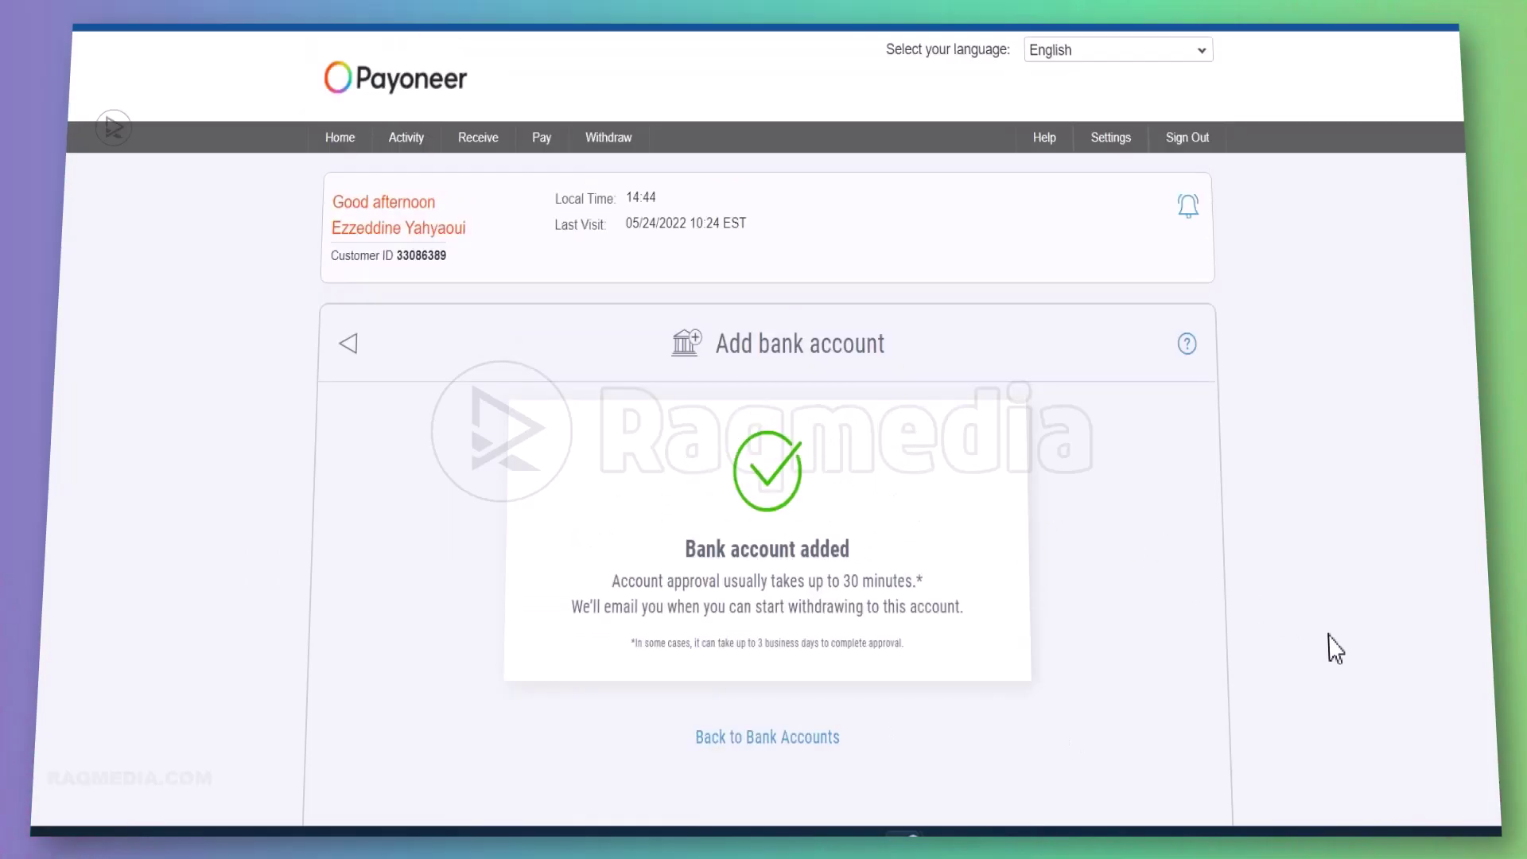
- Return to the Home dashboard to see the bank account under review
left_click(341, 140)
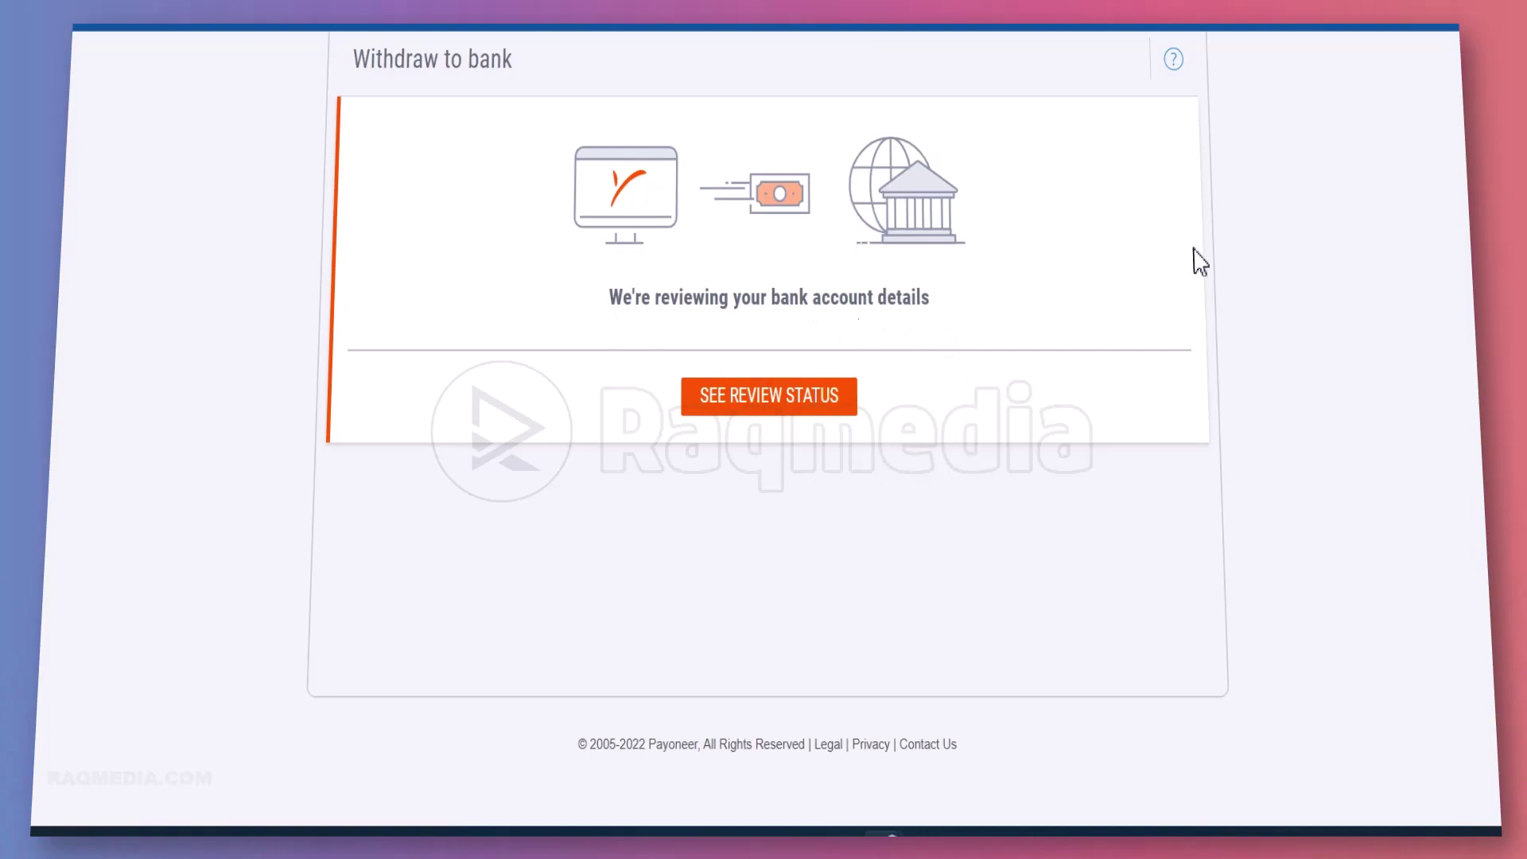
scroll(767, 409, "up", 1)
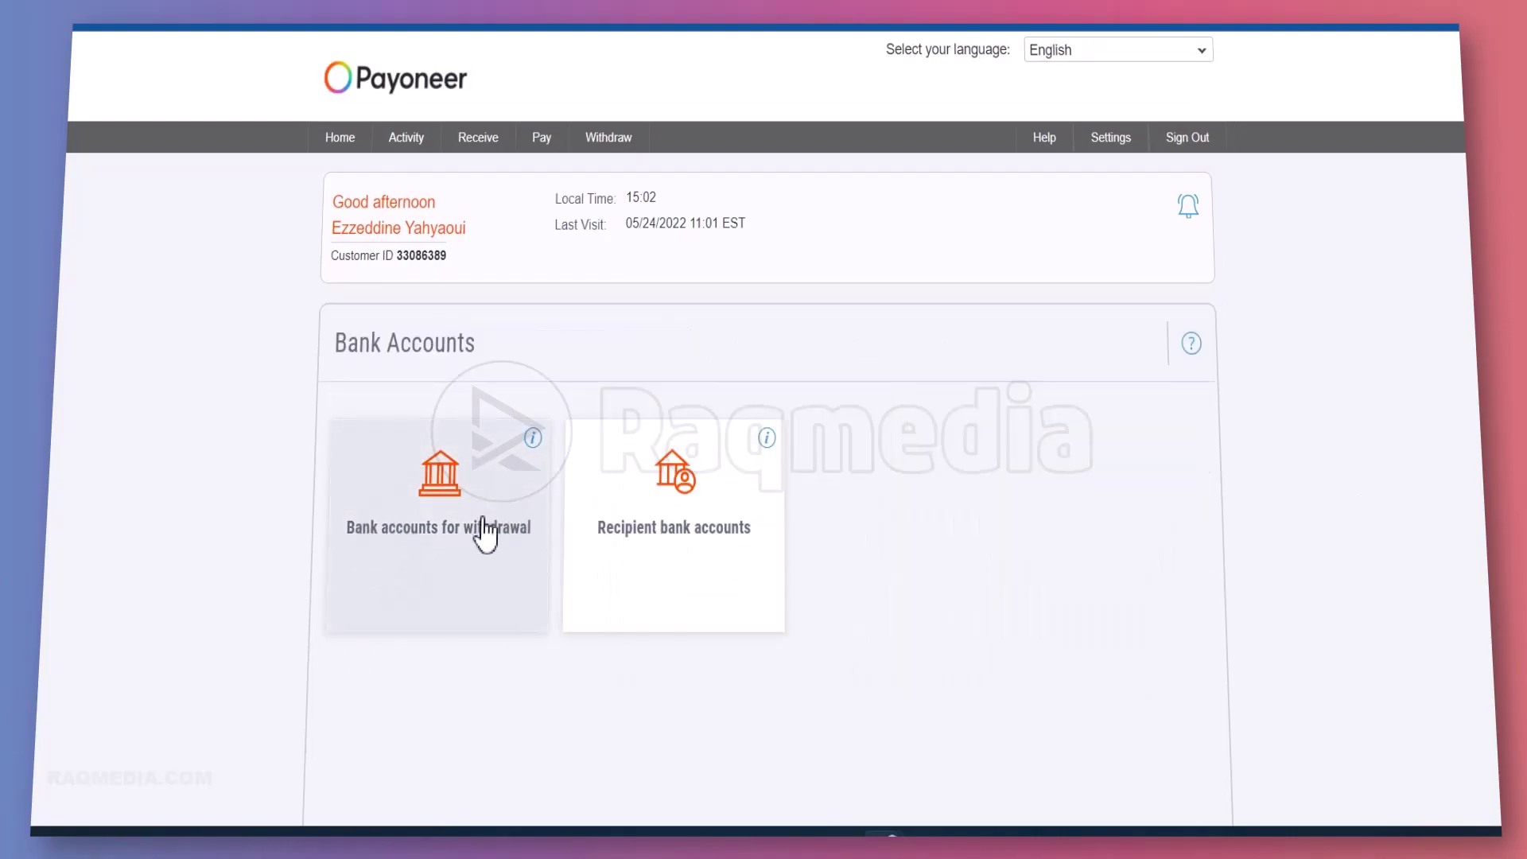
- Open 'Bank accounts for withdrawal' to see the new account marked Pending review
left_click(486, 503)
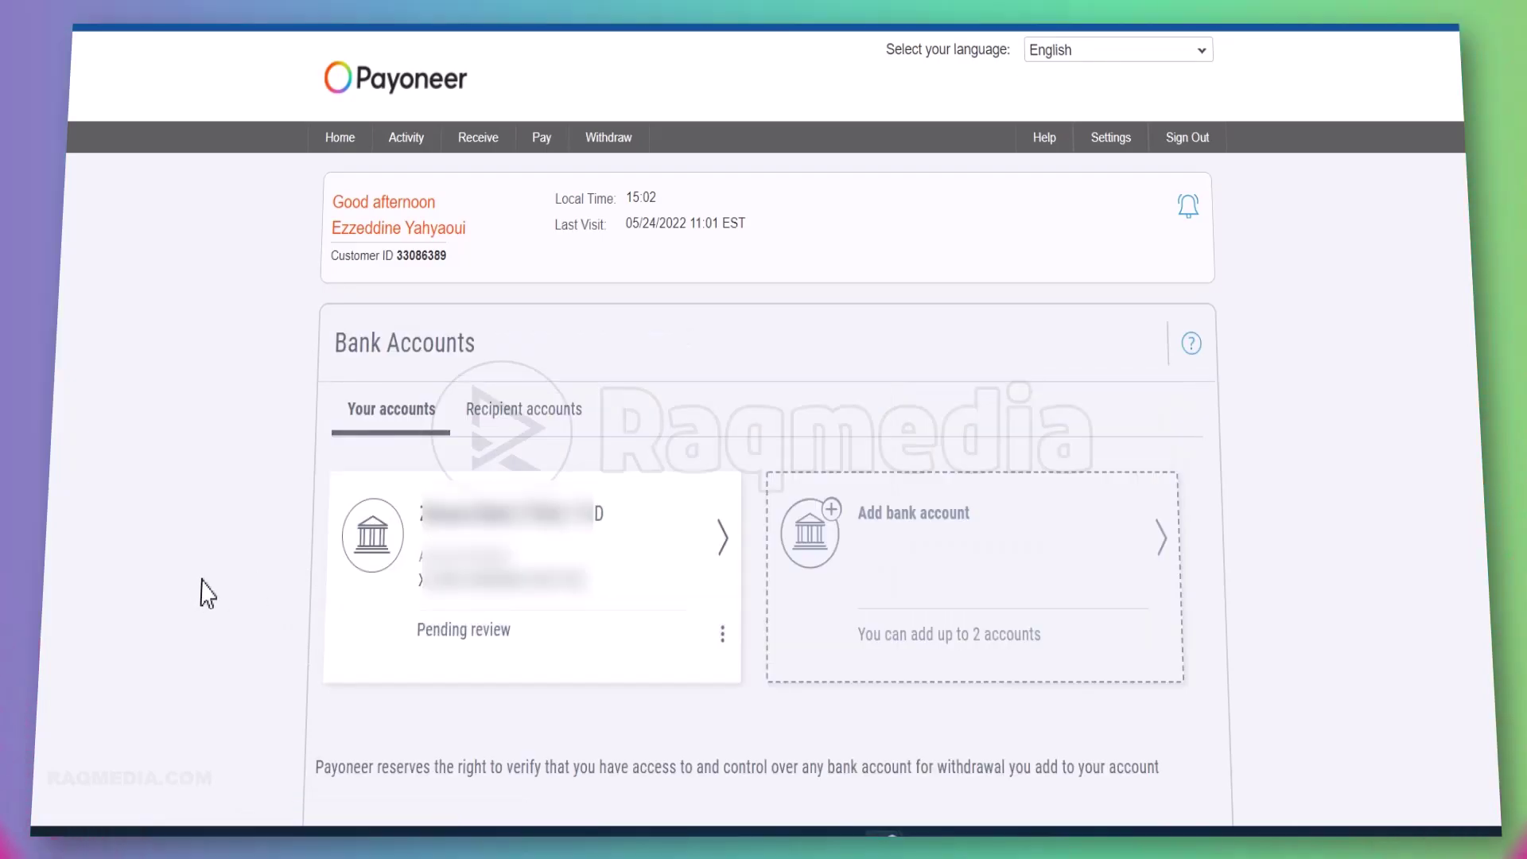